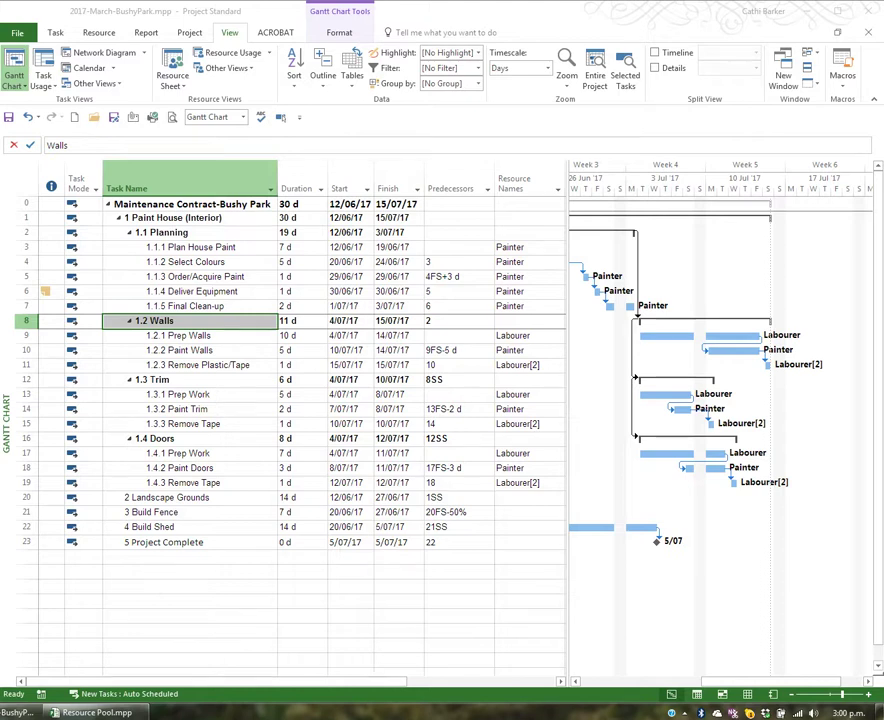
Display the View Bar beside the Gantt chart and hide it again.
{"action": "left_click", "coordinate": [241, 307]}
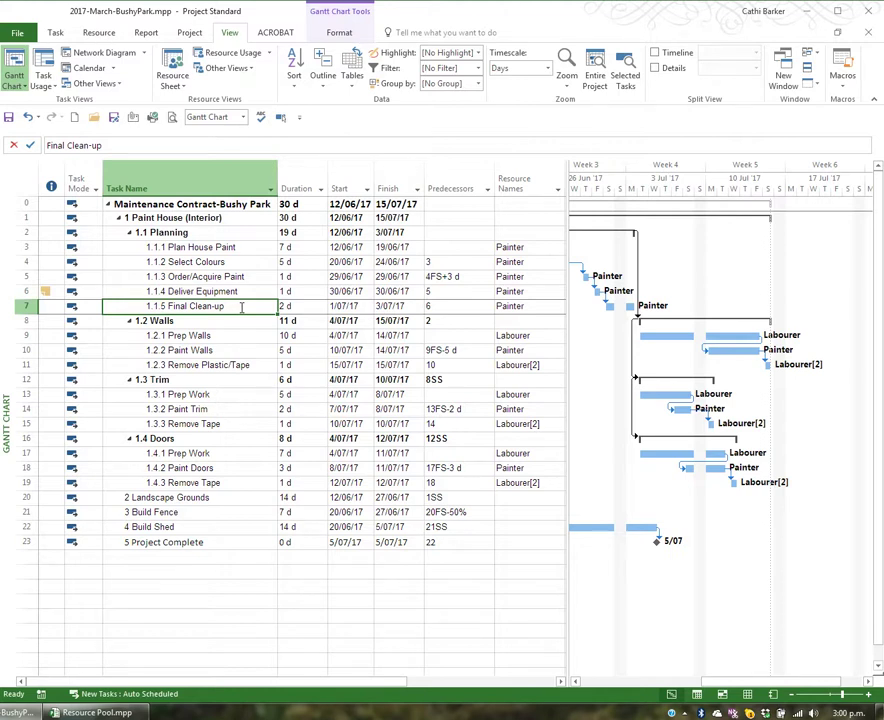
{"action": "right_click", "coordinate": [6, 385]}
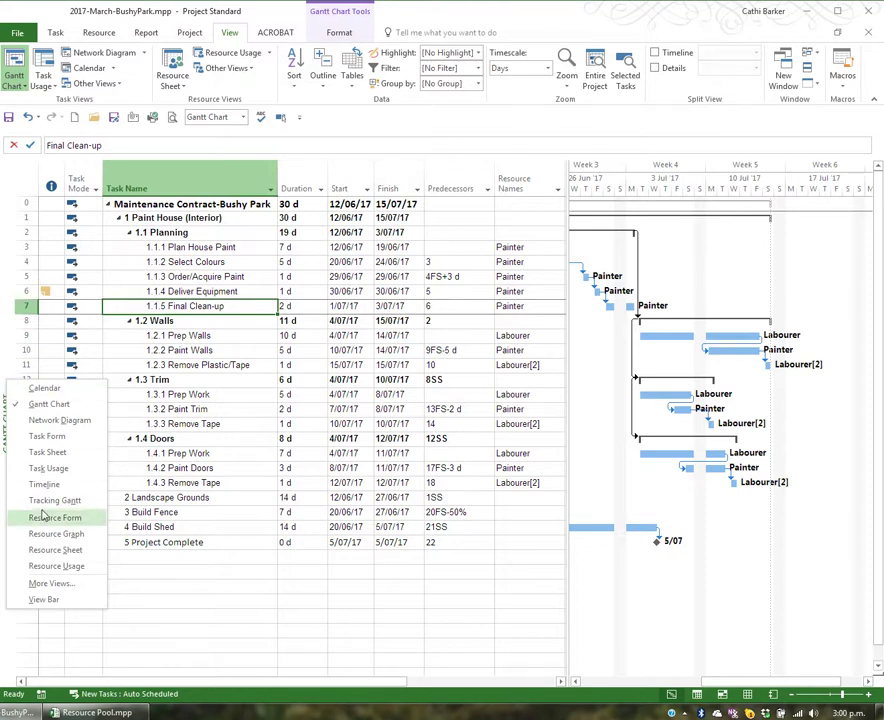
{"action": "left_click", "coordinate": [52, 599]}
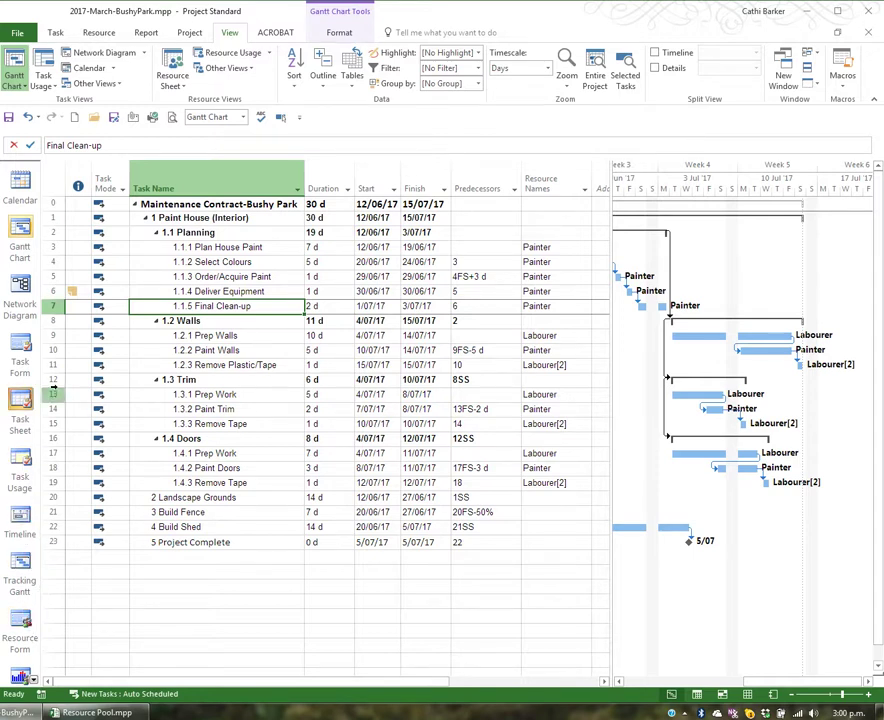
{"action": "right_click", "coordinate": [20, 355]}
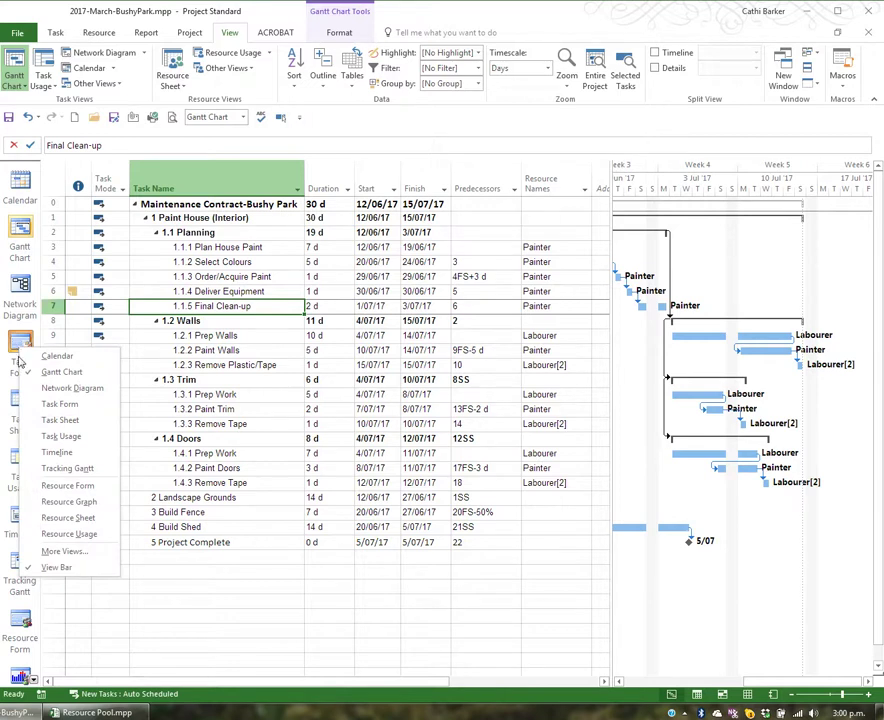
{"action": "left_click", "coordinate": [70, 566]}
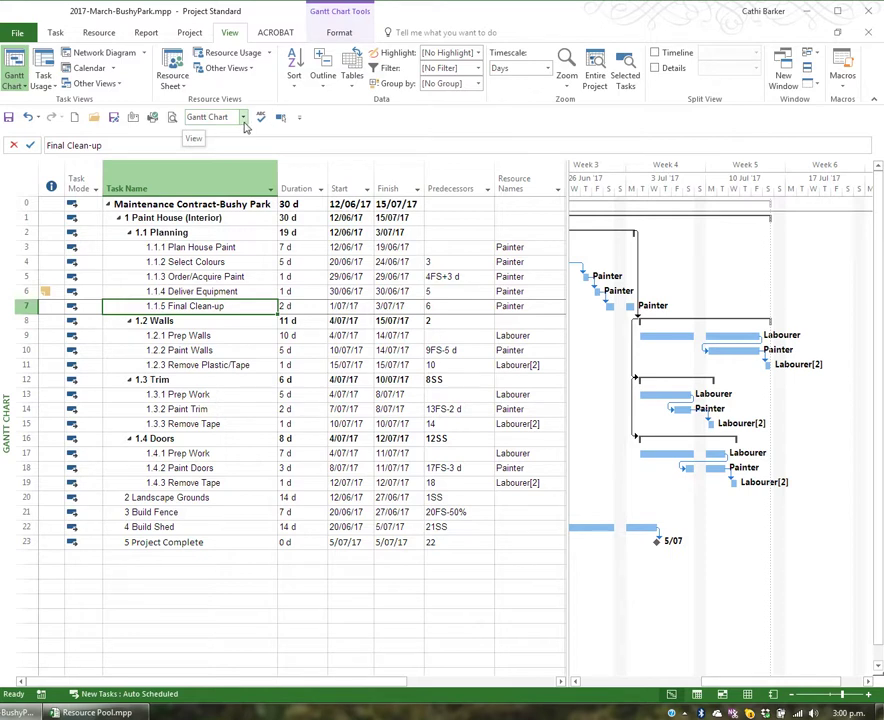
Look at the project in the Calendar and Network Diagram views, and return to the Gantt Chart view.
{"action": "left_click", "coordinate": [301, 119]}
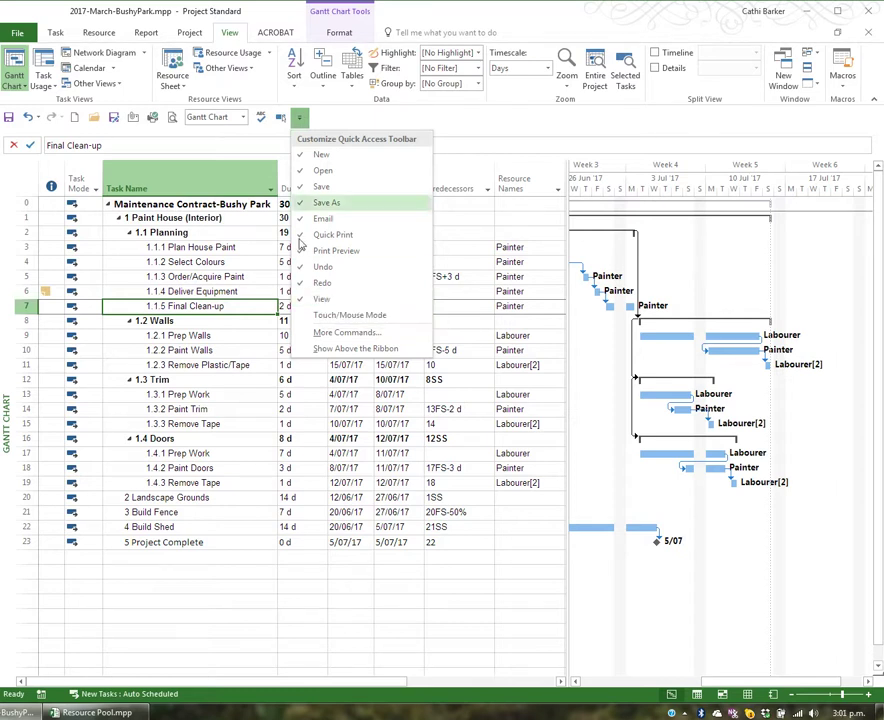
{"action": "left_click", "coordinate": [244, 118]}
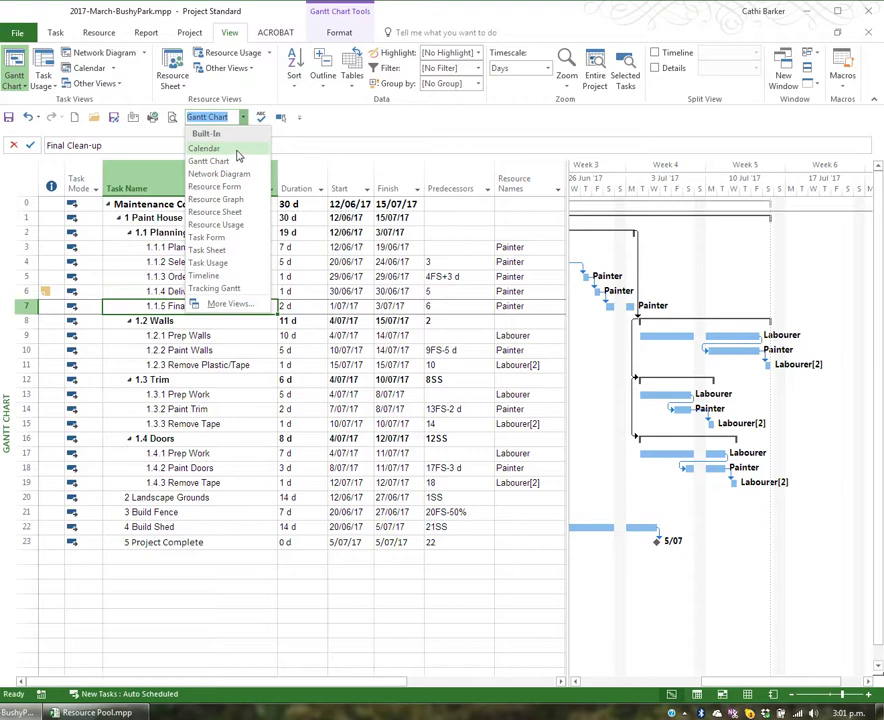
{"action": "left_click", "coordinate": [238, 155]}
{"action": "left_click", "coordinate": [244, 118]}
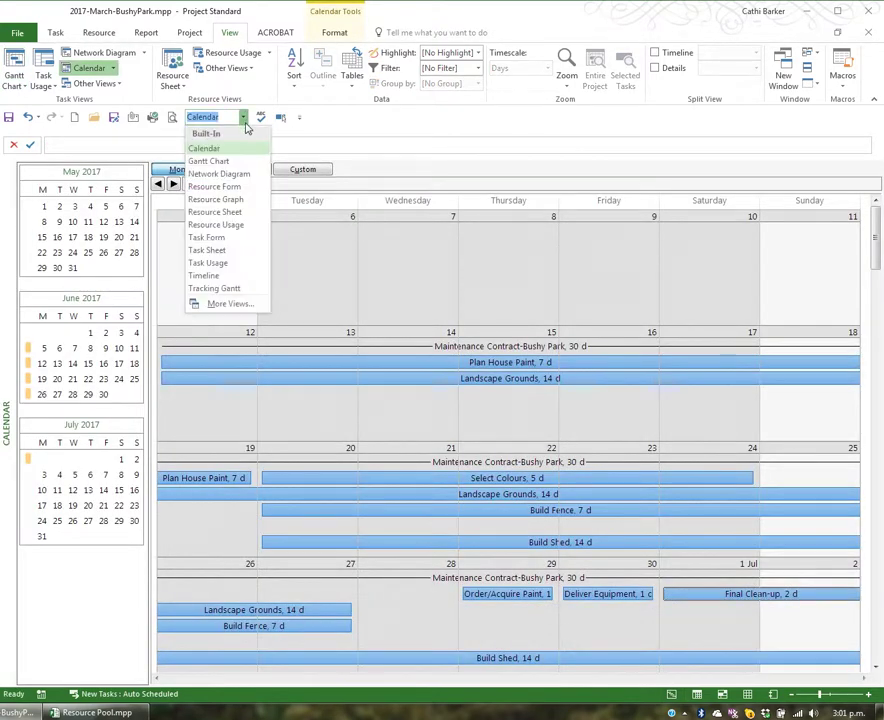
{"action": "left_click", "coordinate": [232, 174]}
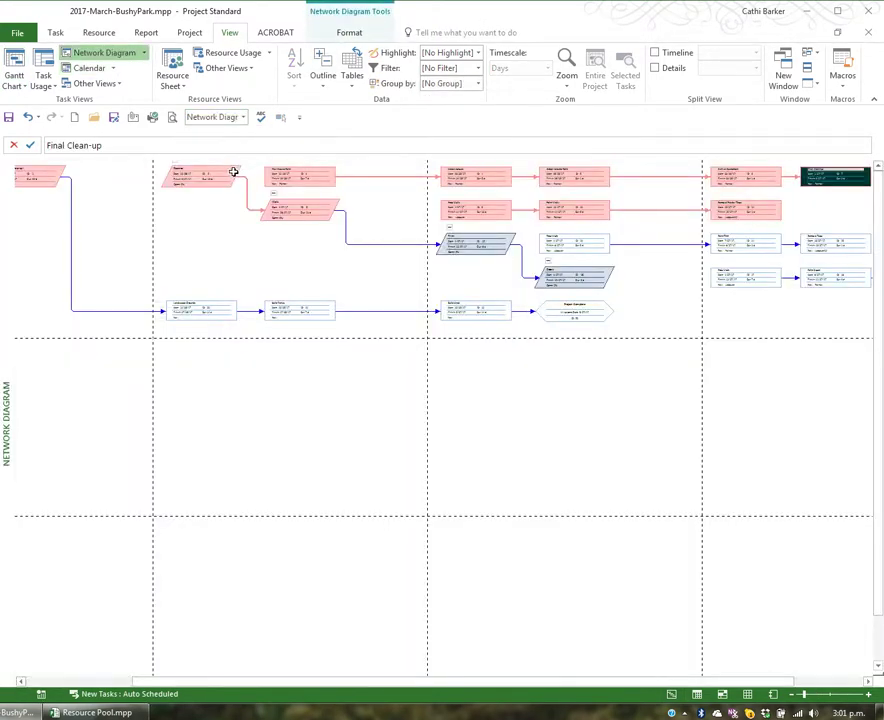
{"action": "left_click", "coordinate": [244, 118]}
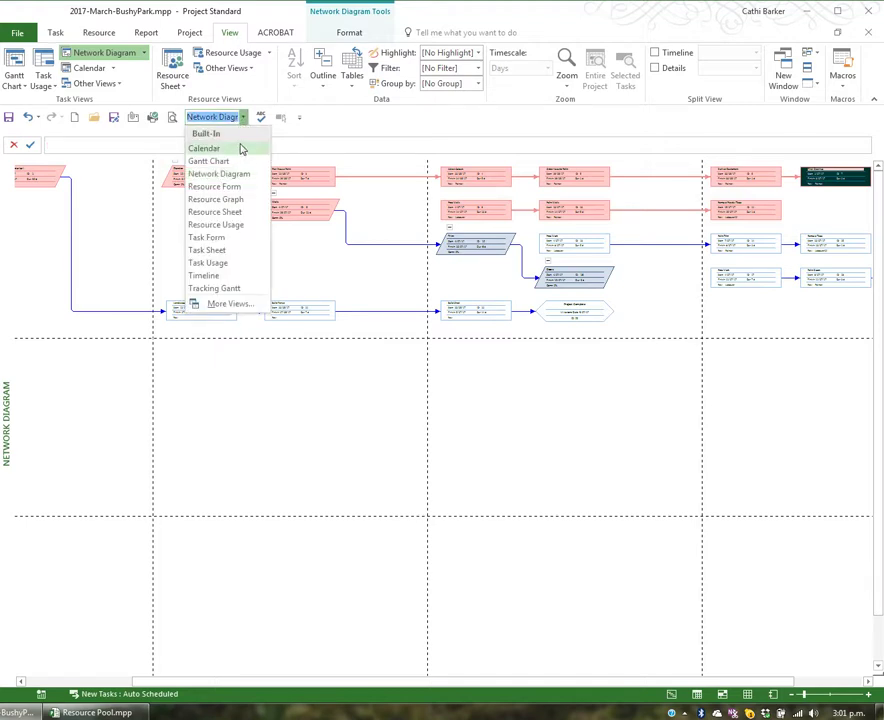
{"action": "left_click", "coordinate": [236, 161]}
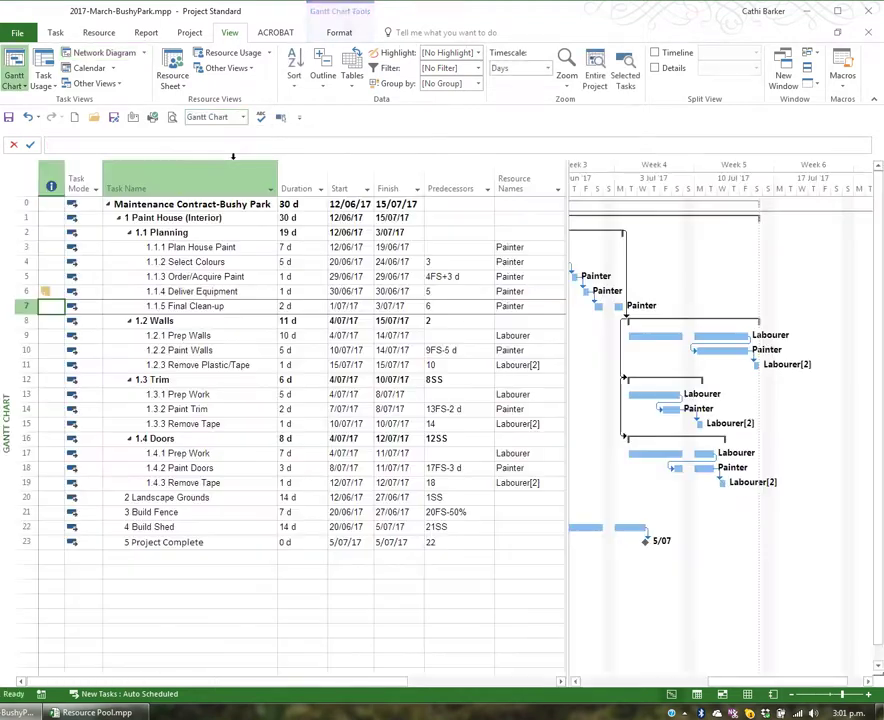
Apply the Work table to the Gantt Chart and widen the Task Name column to fit its contents.
{"action": "left_click", "coordinate": [257, 291]}
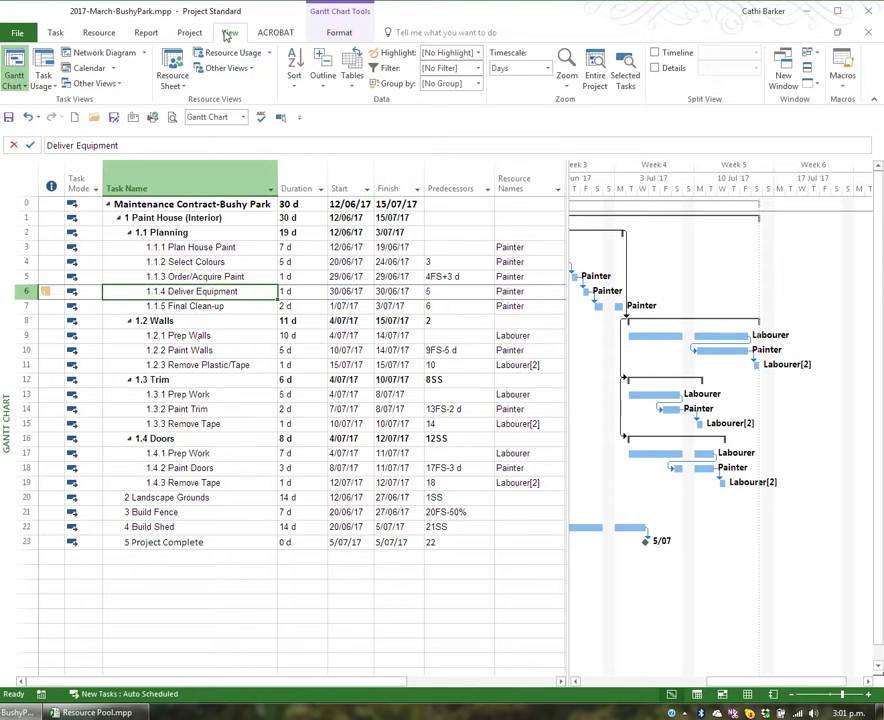
{"action": "left_click", "coordinate": [355, 84]}
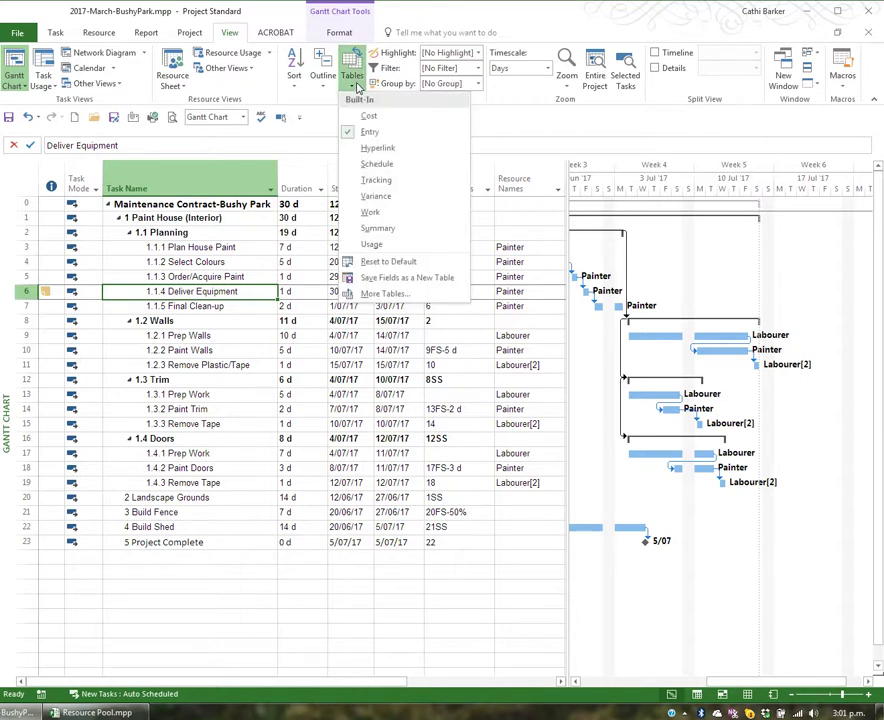
{"action": "left_click", "coordinate": [372, 212]}
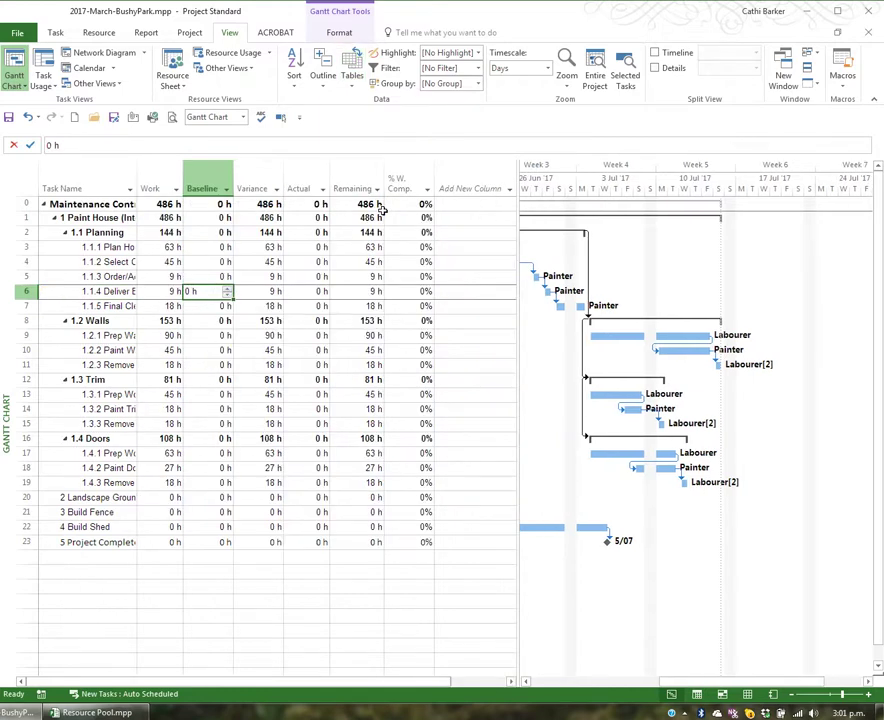
{"action": "double_click", "coordinate": [135, 170]}
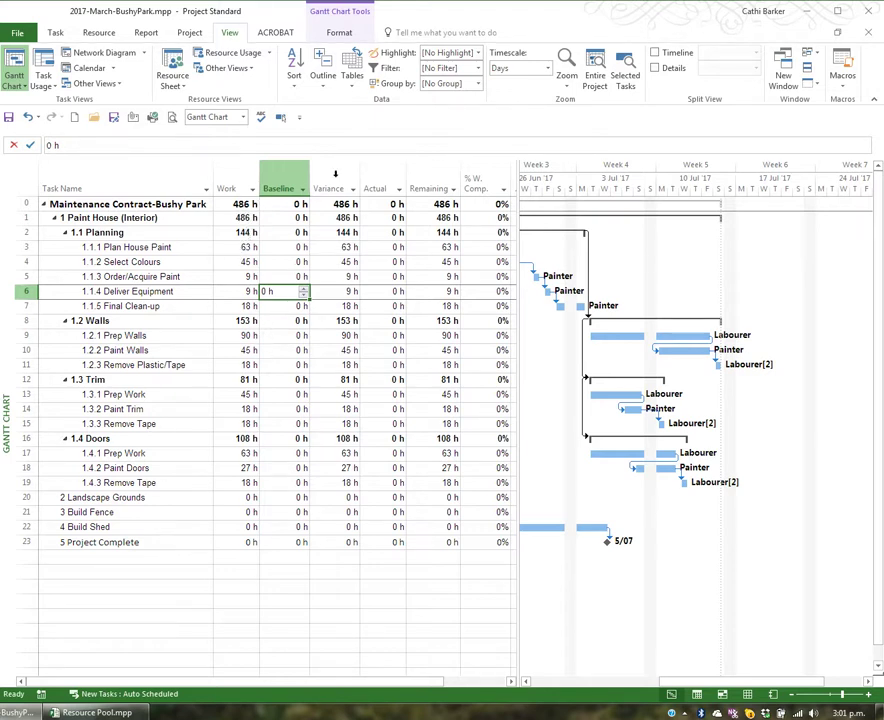
Check the total costs of Order/Acquire Paint and Deliver Equipment in the Cost table with Task Name widened to fit, and return to the Entry table.
{"action": "left_click", "coordinate": [352, 72]}
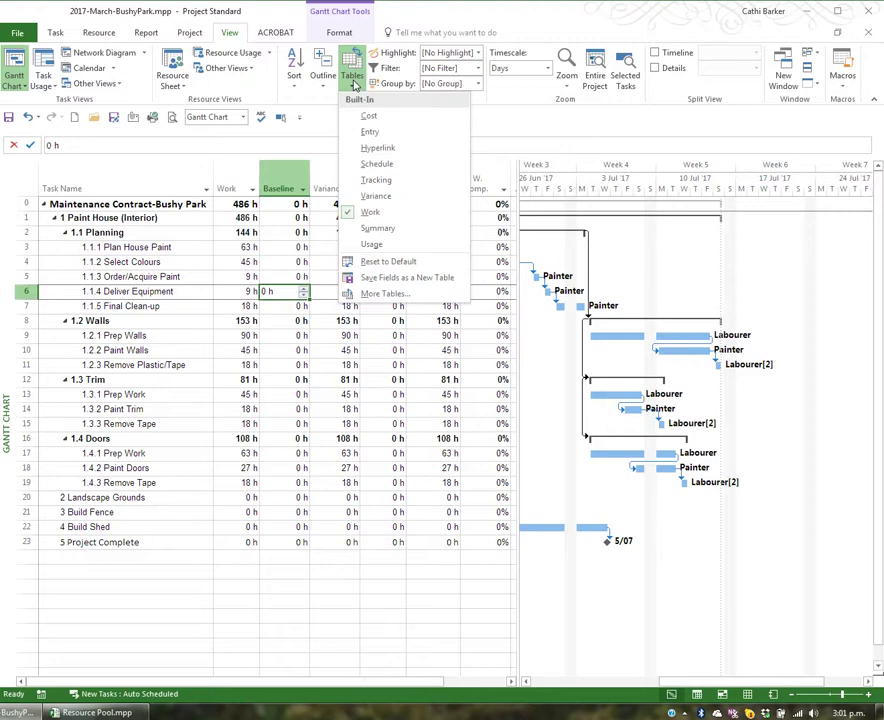
{"action": "left_click", "coordinate": [369, 117]}
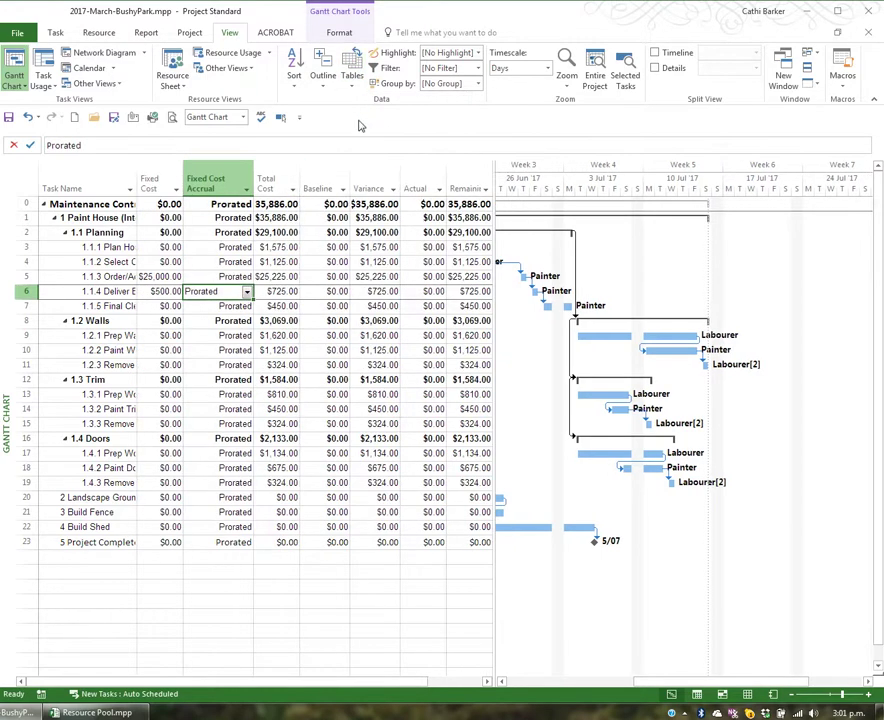
{"action": "double_click", "coordinate": [137, 173]}
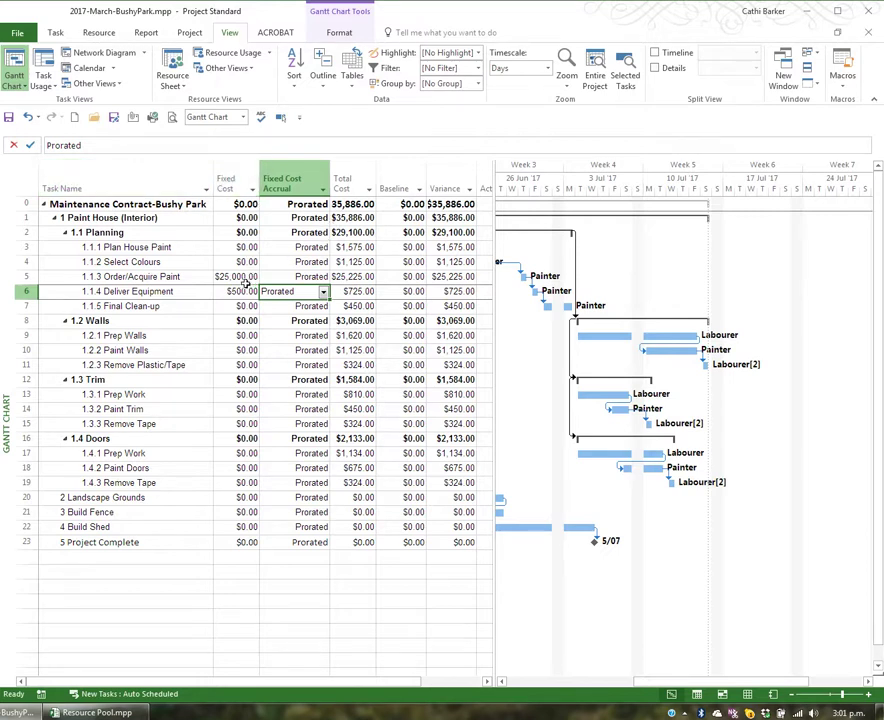
{"action": "left_click", "coordinate": [352, 276]}
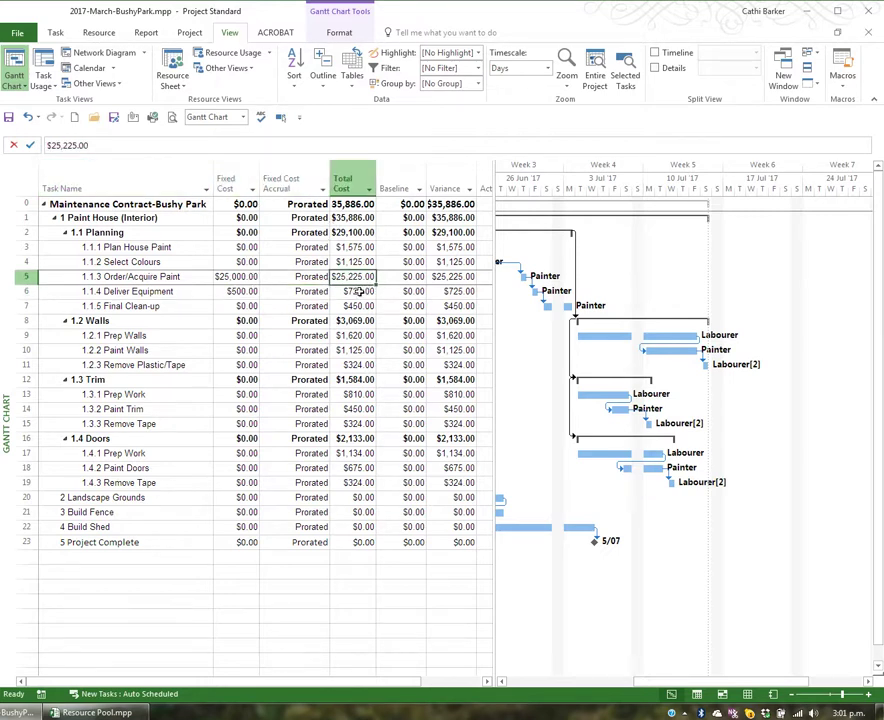
{"action": "left_click", "coordinate": [372, 291]}
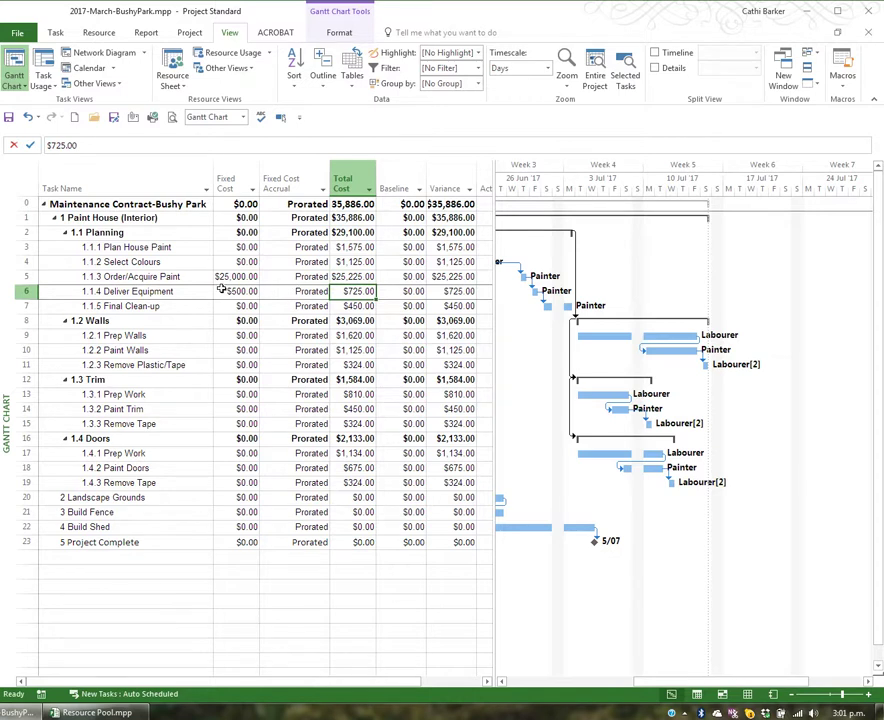
{"action": "left_click", "coordinate": [350, 80]}
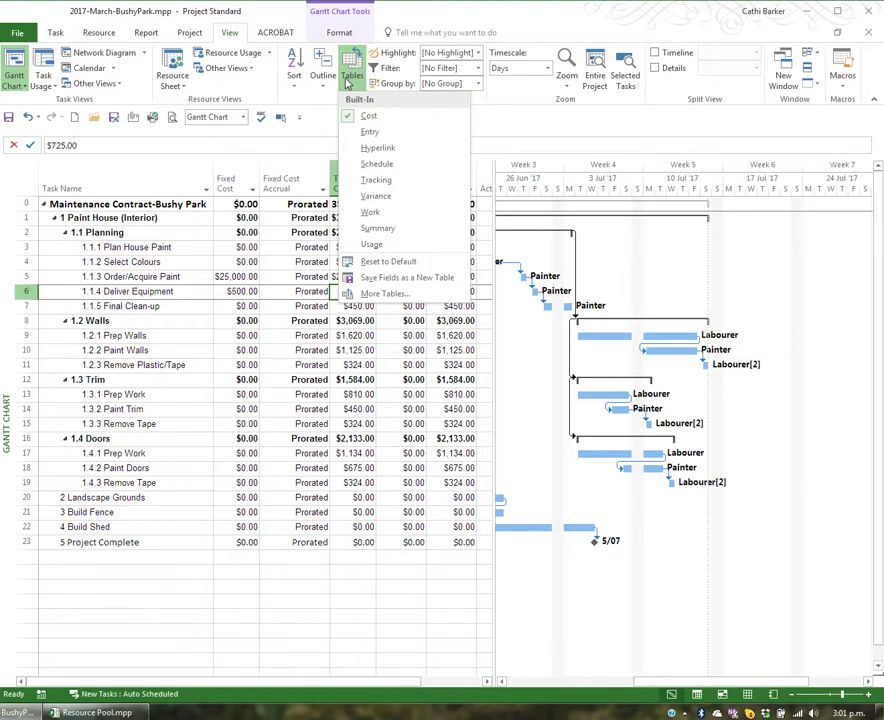
{"action": "left_click", "coordinate": [366, 131]}
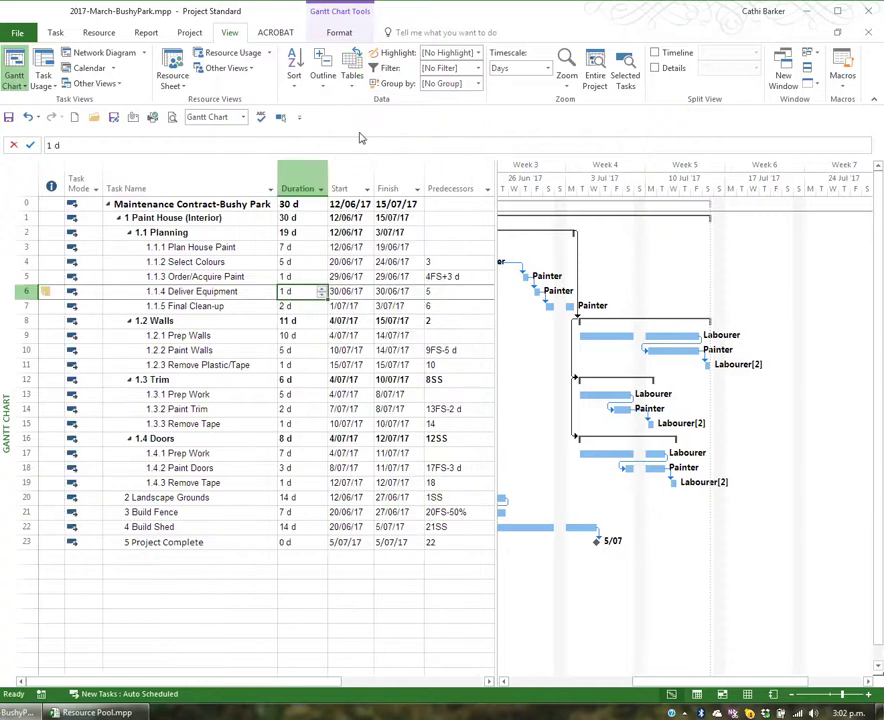
Switch to the Task Usage view and widen its Task Name column to fit the full names.
{"action": "left_click", "coordinate": [242, 118]}
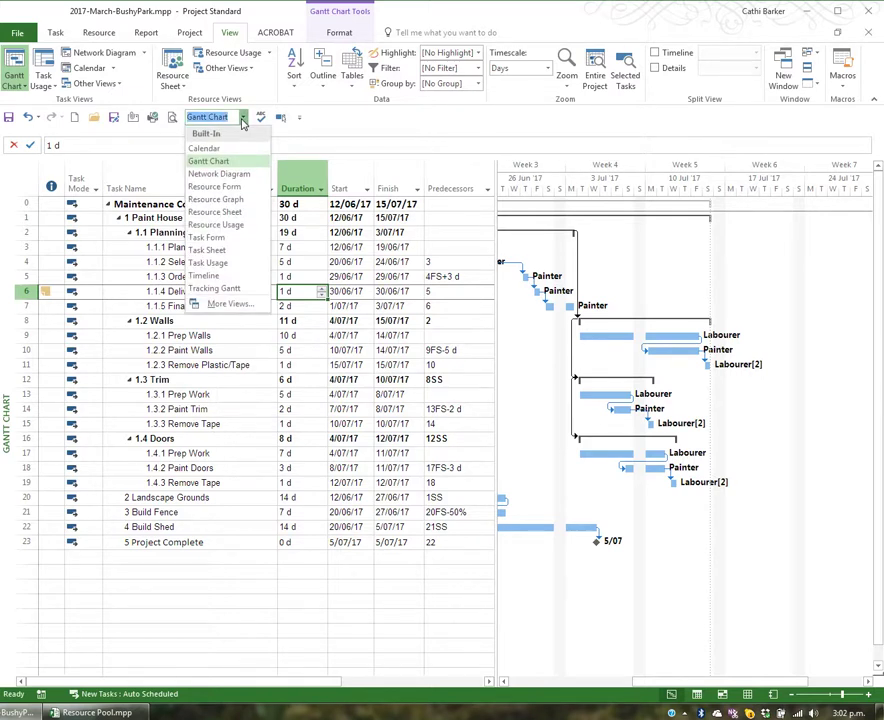
{"action": "left_click", "coordinate": [234, 265]}
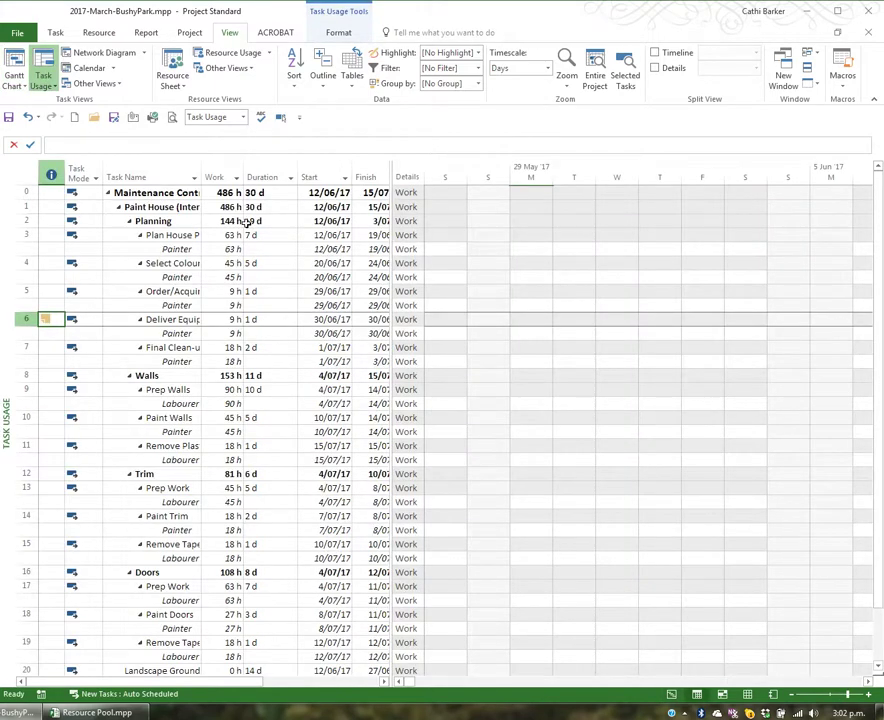
{"action": "double_click", "coordinate": [201, 166]}
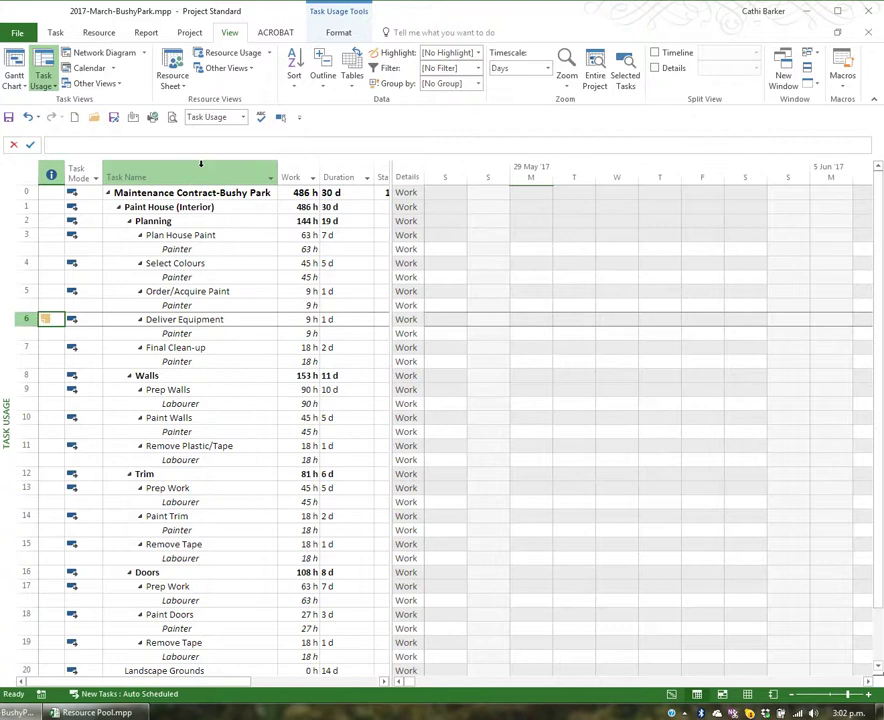
Bring the scheduled hours of Plan House Paint's Painter assignment and of the Deliver Equipment task into view in the timesheet.
{"action": "left_click", "coordinate": [185, 237]}
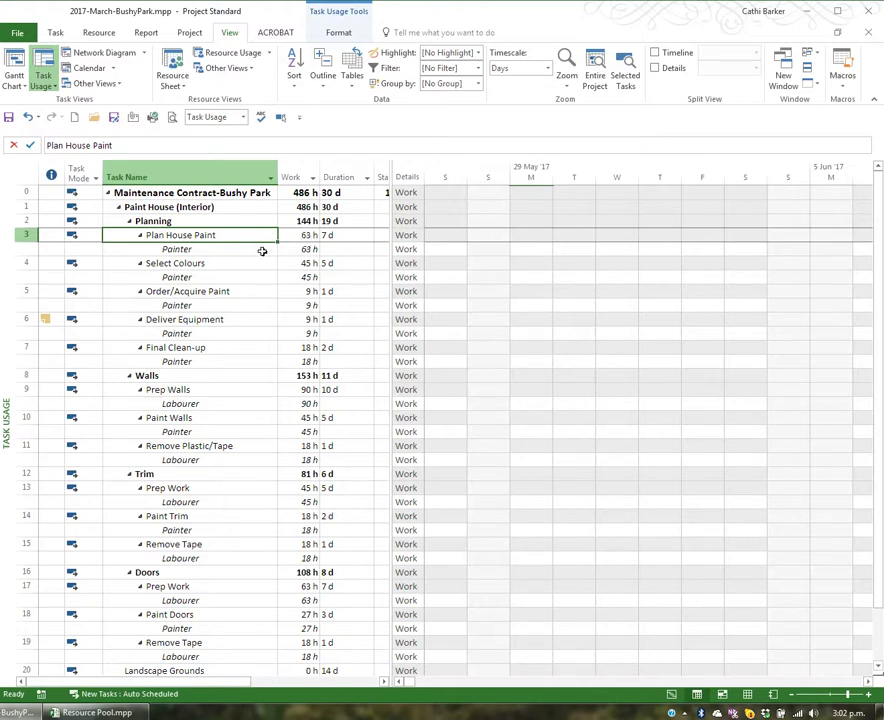
{"action": "left_click", "coordinate": [222, 250]}
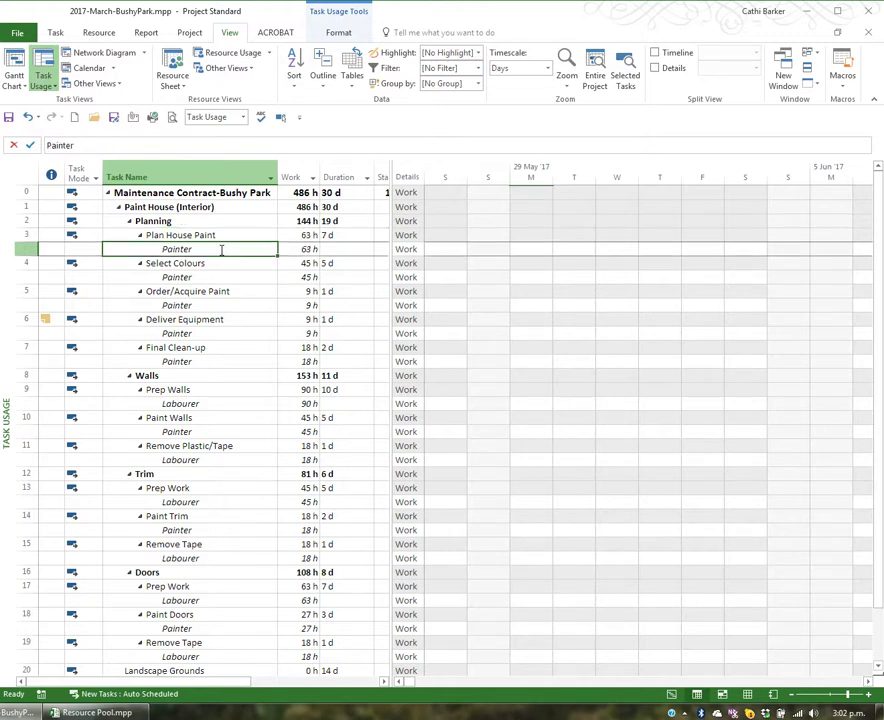
{"action": "left_click", "coordinate": [281, 118]}
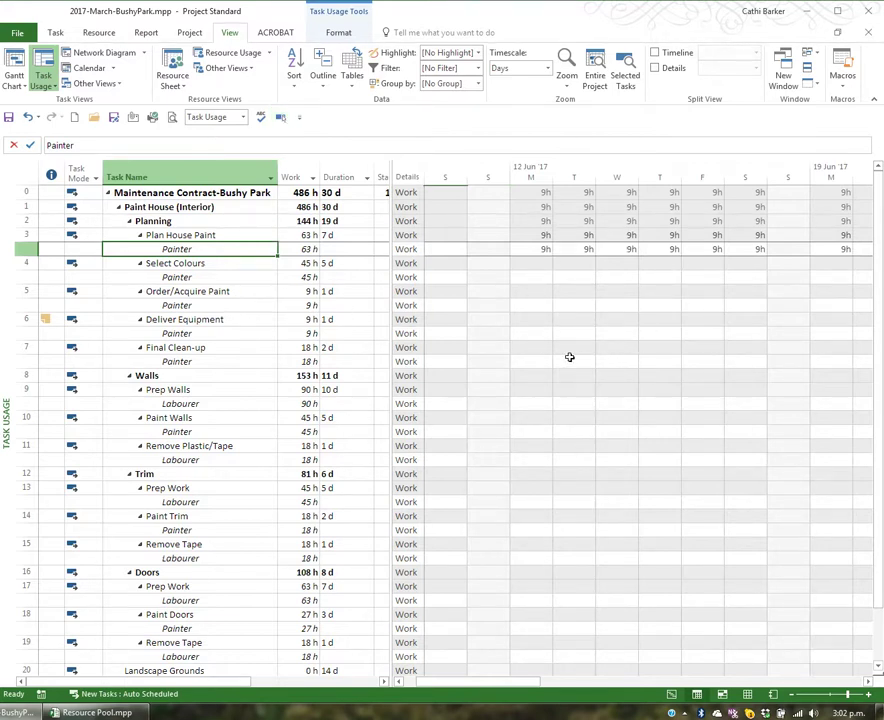
{"action": "left_click", "coordinate": [192, 319]}
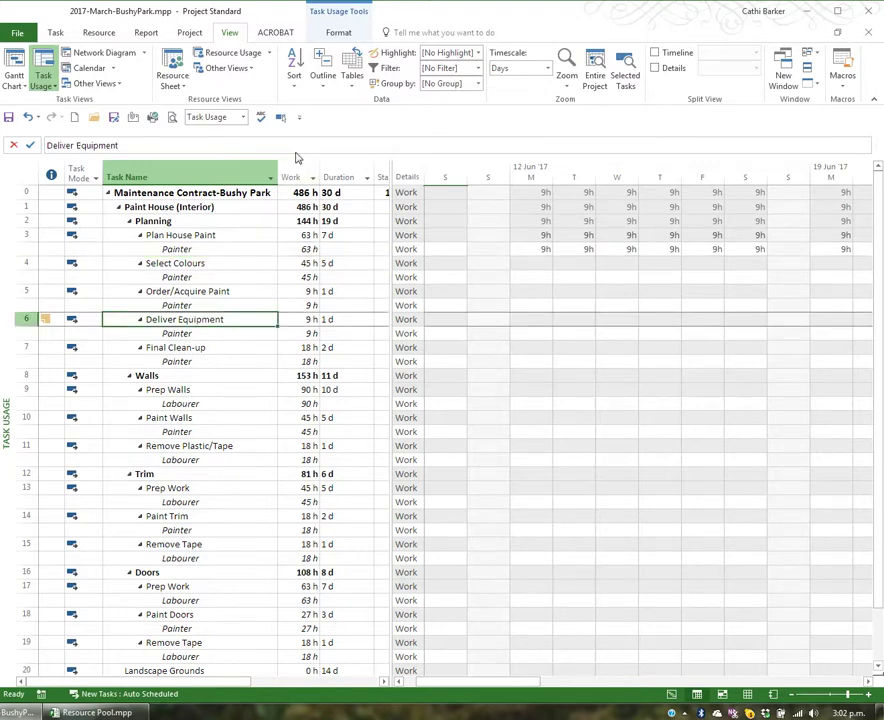
{"action": "key", "text": "ctrl+shift+F5"}
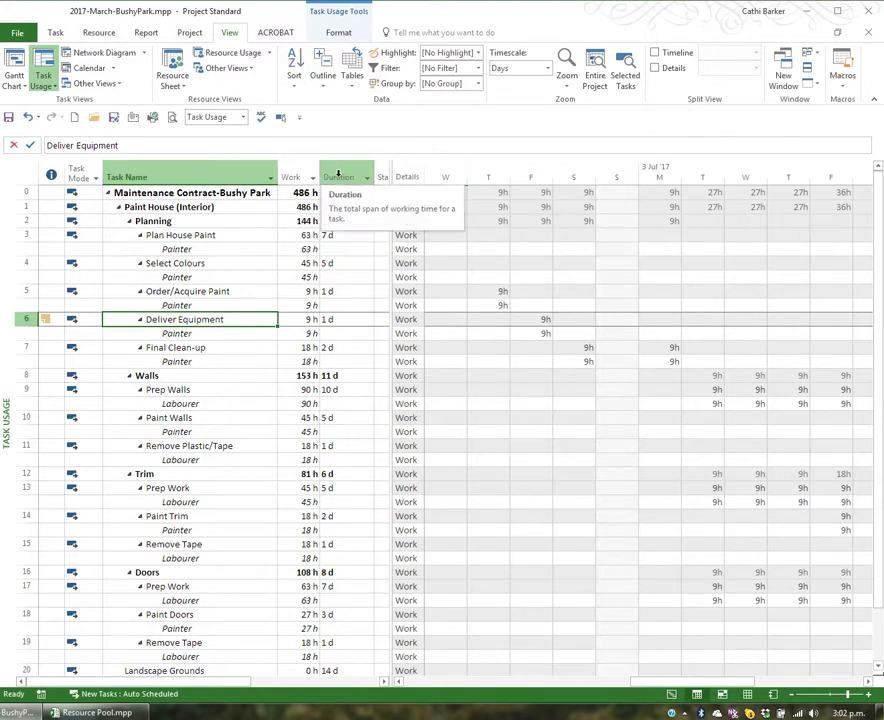
Insert a Cost column before Duration in the Task Usage table, widen the table area slightly, and select Plan House Paint.
{"action": "right_click", "coordinate": [338, 174]}
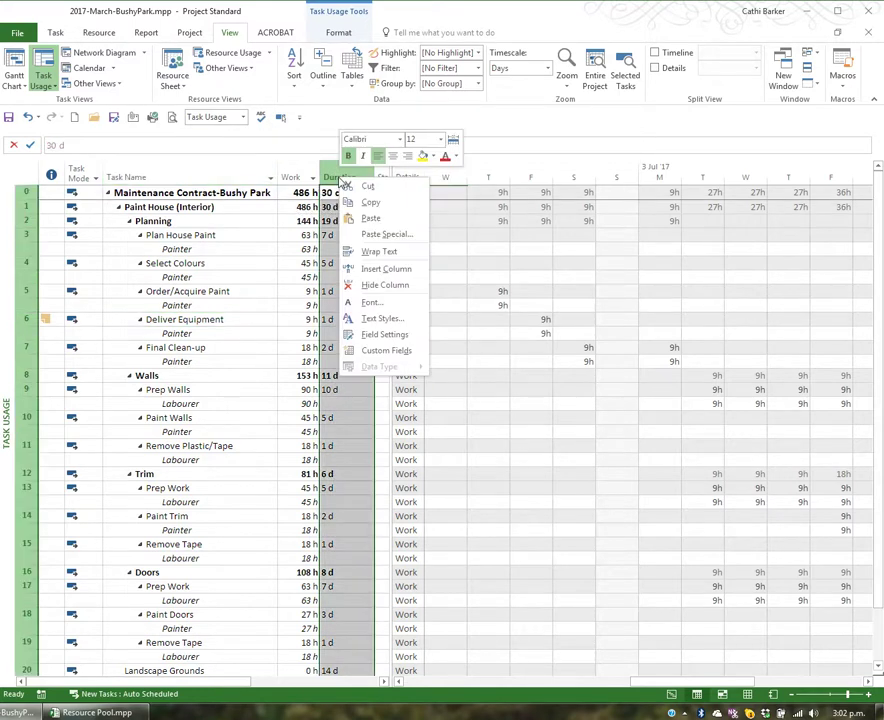
{"action": "left_click", "coordinate": [380, 268]}
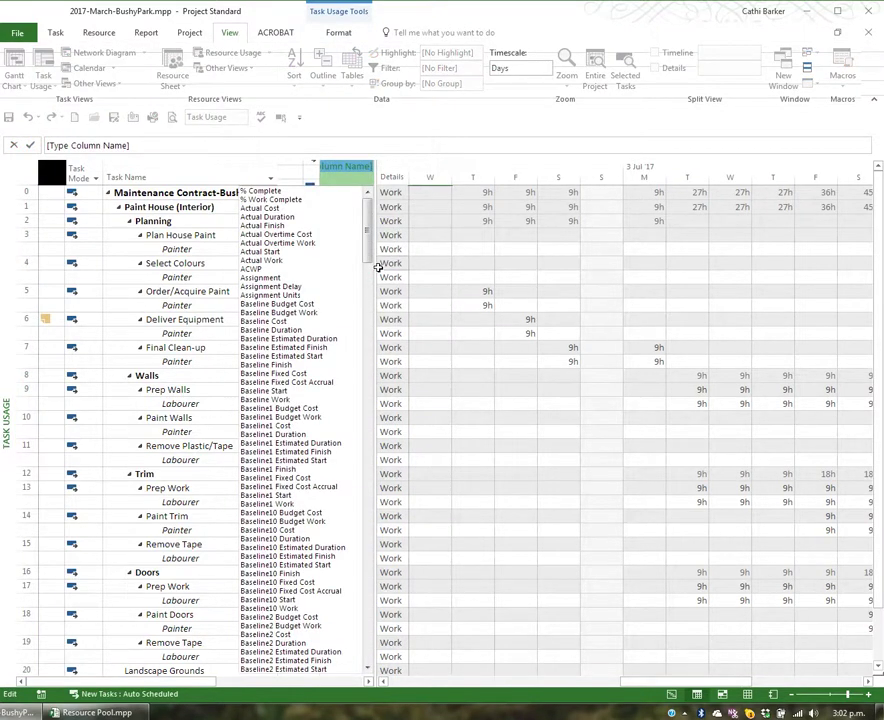
{"action": "type", "text": "constraint Date"}
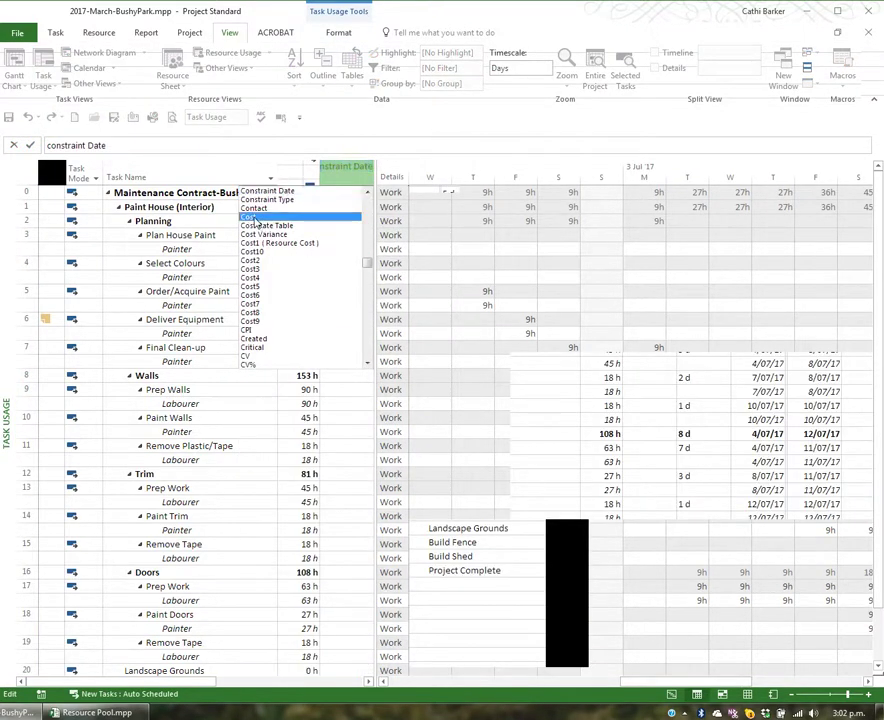
{"action": "left_click", "coordinate": [252, 218]}
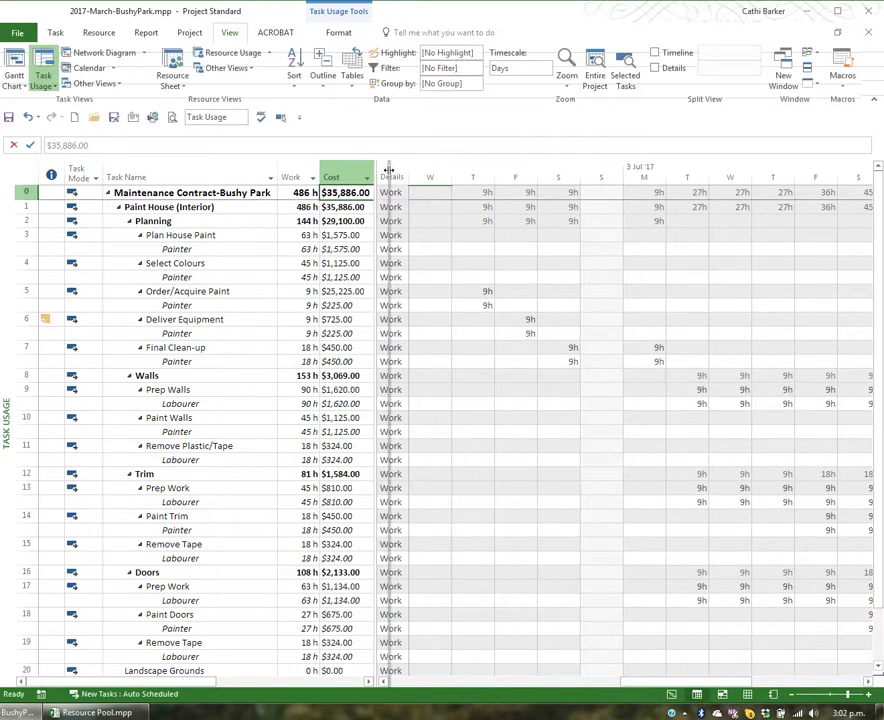
{"action": "left_click_drag", "start_coordinate": [389, 170], "coordinate": [391, 170]}
{"action": "left_click", "coordinate": [233, 237]}
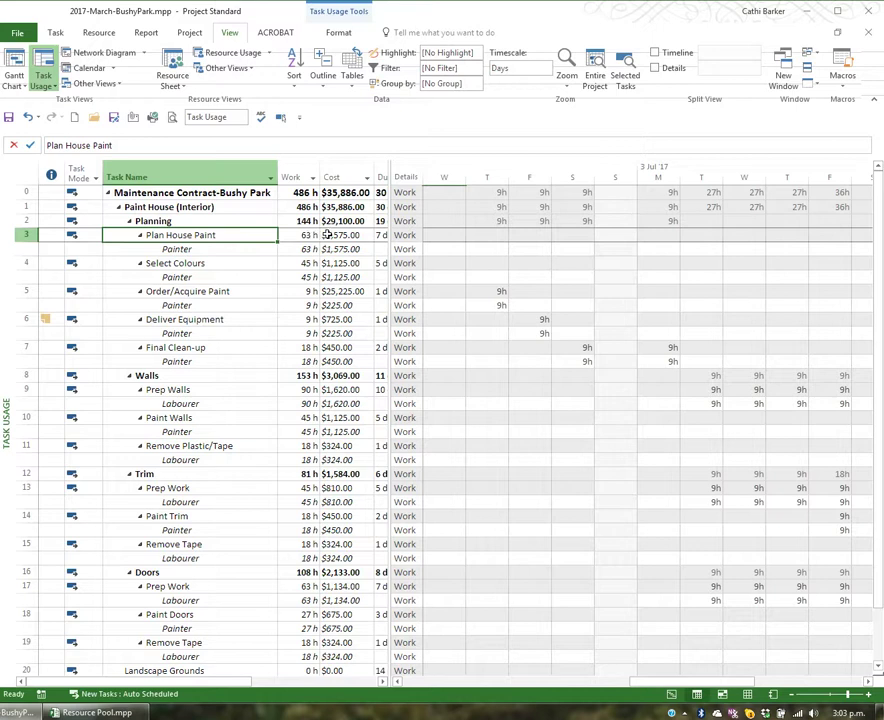
Show Cost details in the Task Usage timesheet, widen the table area to reveal the full Duration column, and hide the Cost details again.
{"action": "right_click", "coordinate": [485, 273]}
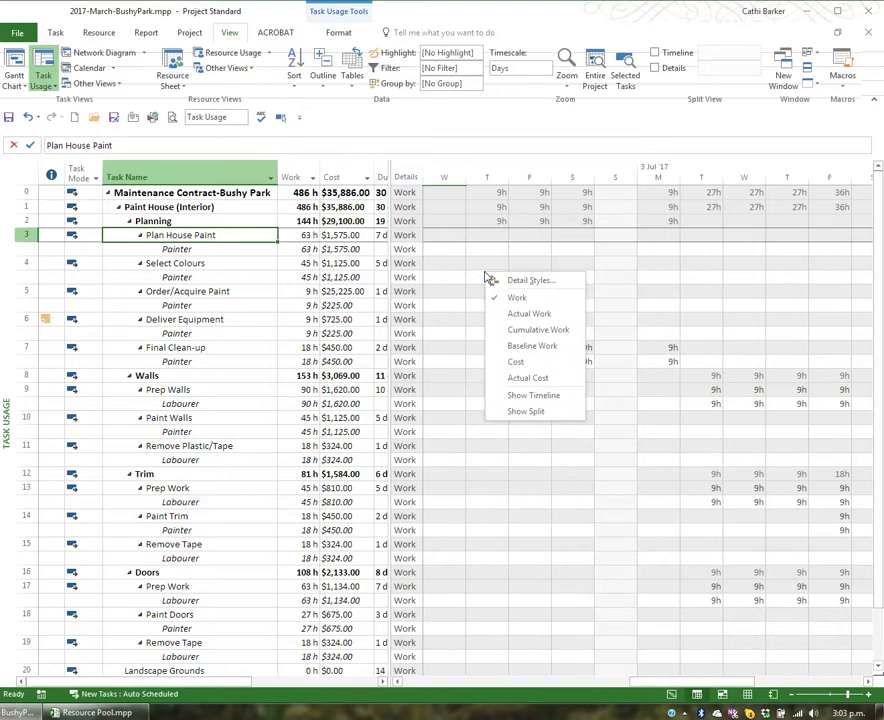
{"action": "left_click", "coordinate": [517, 362]}
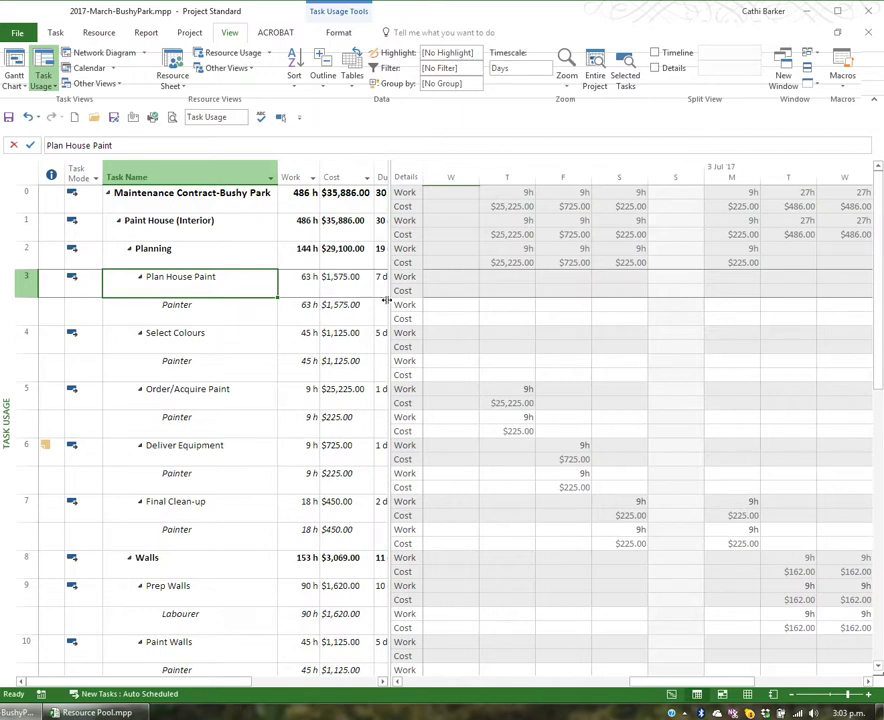
{"action": "left_click_drag", "start_coordinate": [395, 297], "coordinate": [430, 297]}
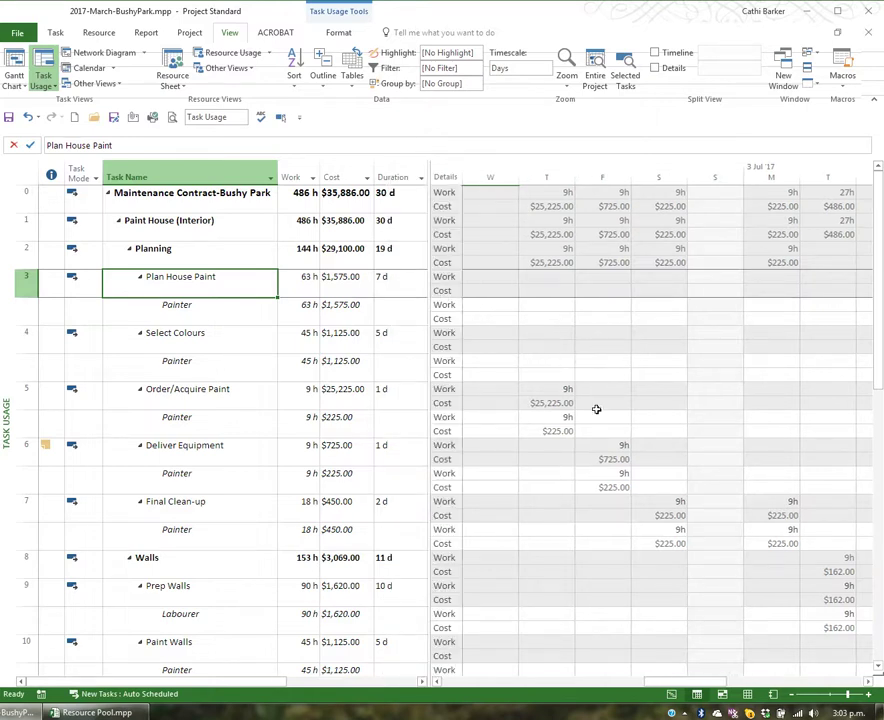
{"action": "right_click", "coordinate": [543, 338]}
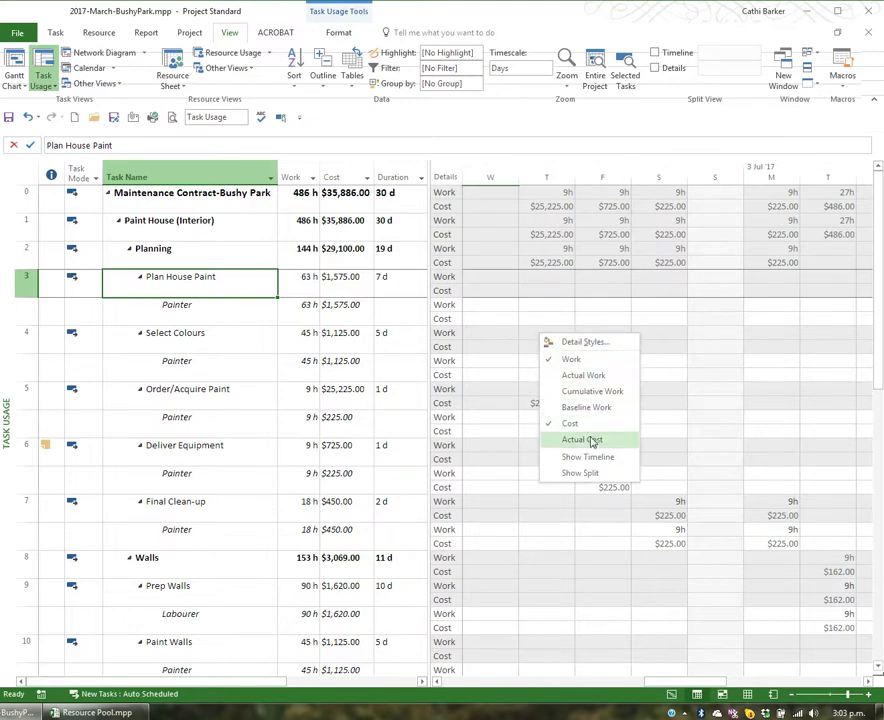
{"action": "left_click", "coordinate": [571, 424]}
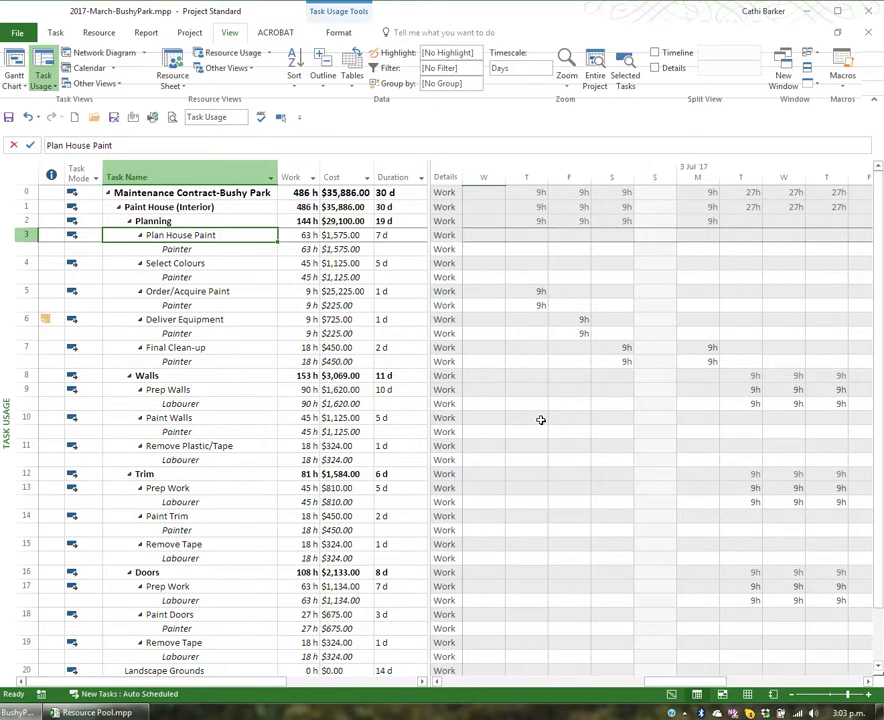
Switch to the Resource Usage view and widen its Resource Name column to fit the full names.
{"action": "left_click", "coordinate": [243, 118]}
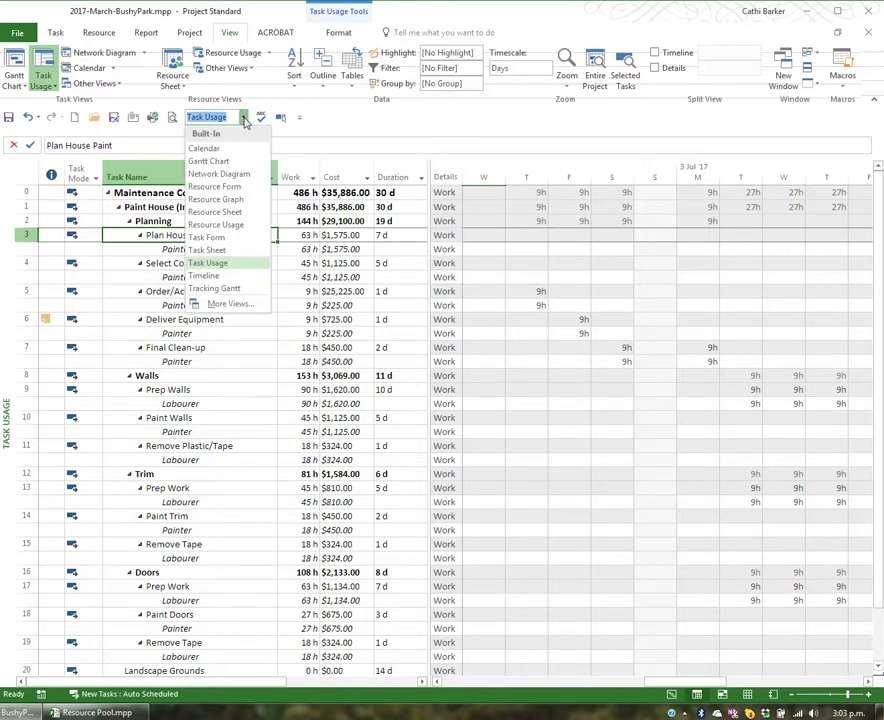
{"action": "left_click", "coordinate": [234, 226]}
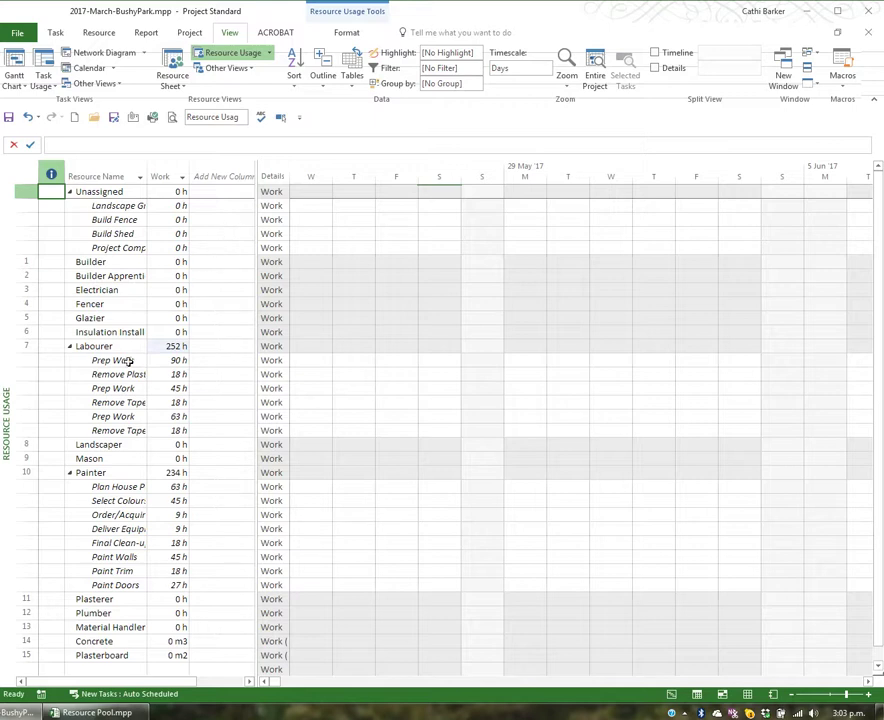
{"action": "left_click", "coordinate": [95, 346]}
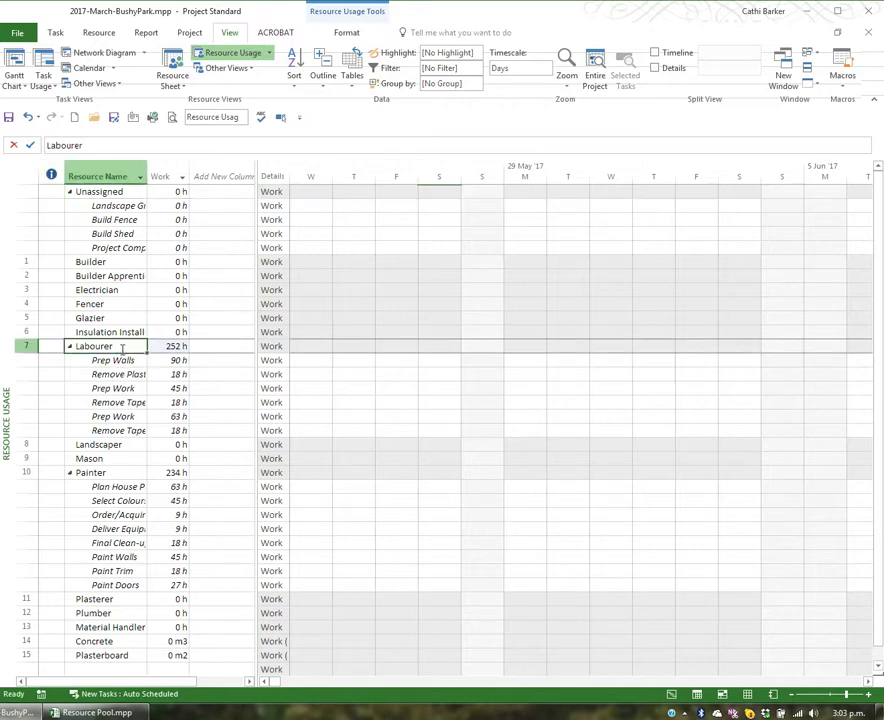
{"action": "double_click", "coordinate": [148, 176]}
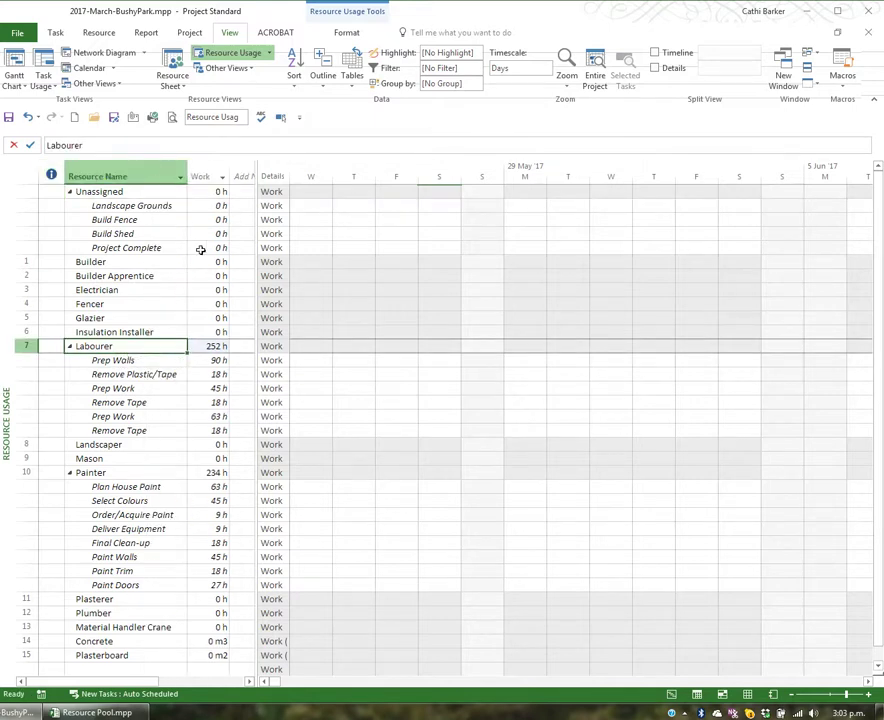
Check the work assigned to Labourer and bring its scheduled hours into view in the Resource Usage timesheet.
{"action": "left_click", "coordinate": [123, 361]}
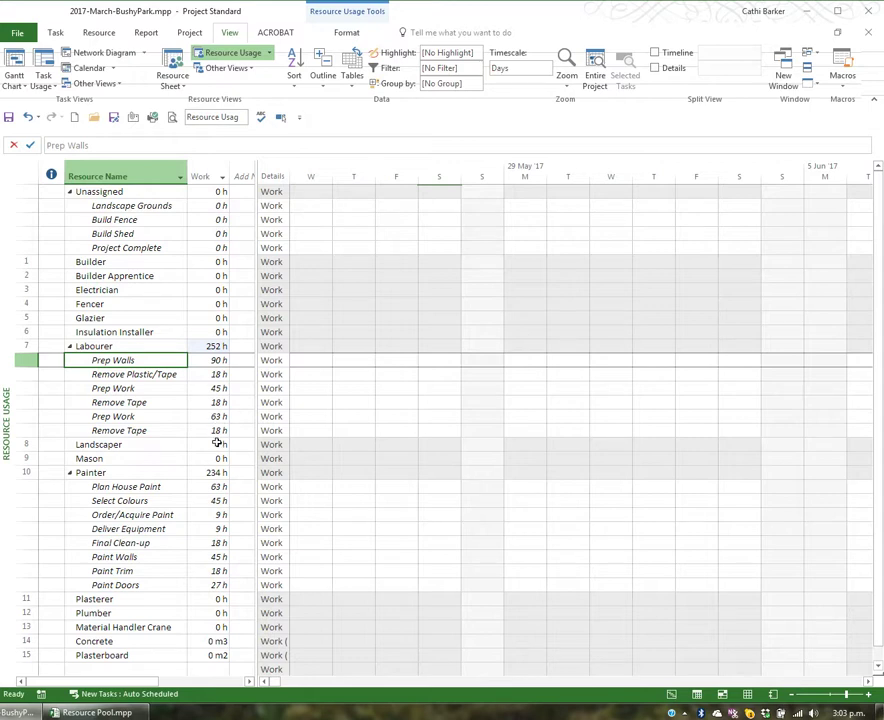
{"action": "left_click", "coordinate": [215, 344]}
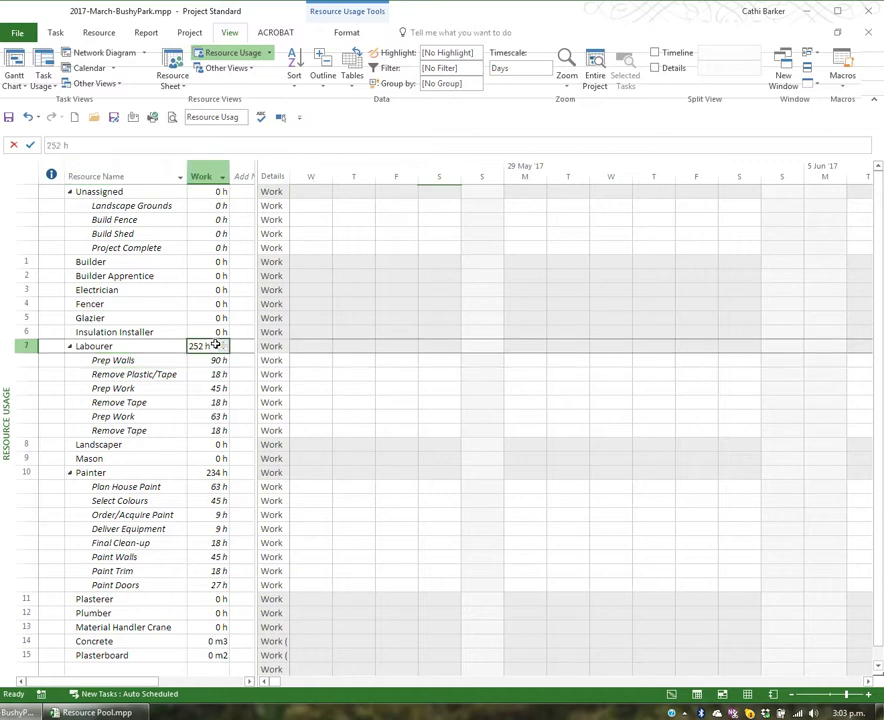
{"action": "left_click", "coordinate": [281, 118]}
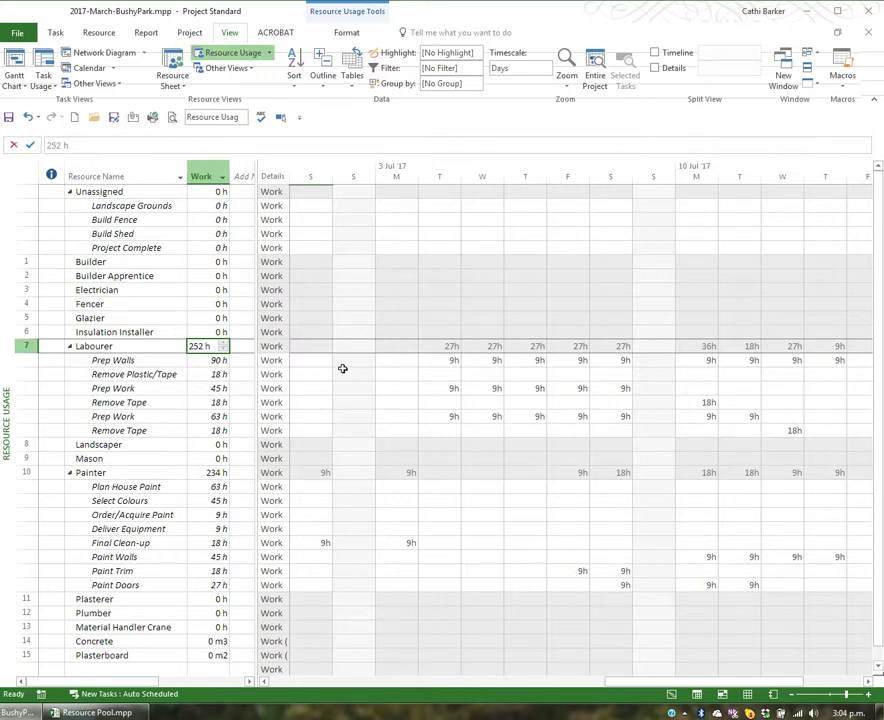
Widen the Resource Usage table area and add a Cost column after Work.
{"action": "left_click_drag", "start_coordinate": [257, 363], "coordinate": [308, 363]}
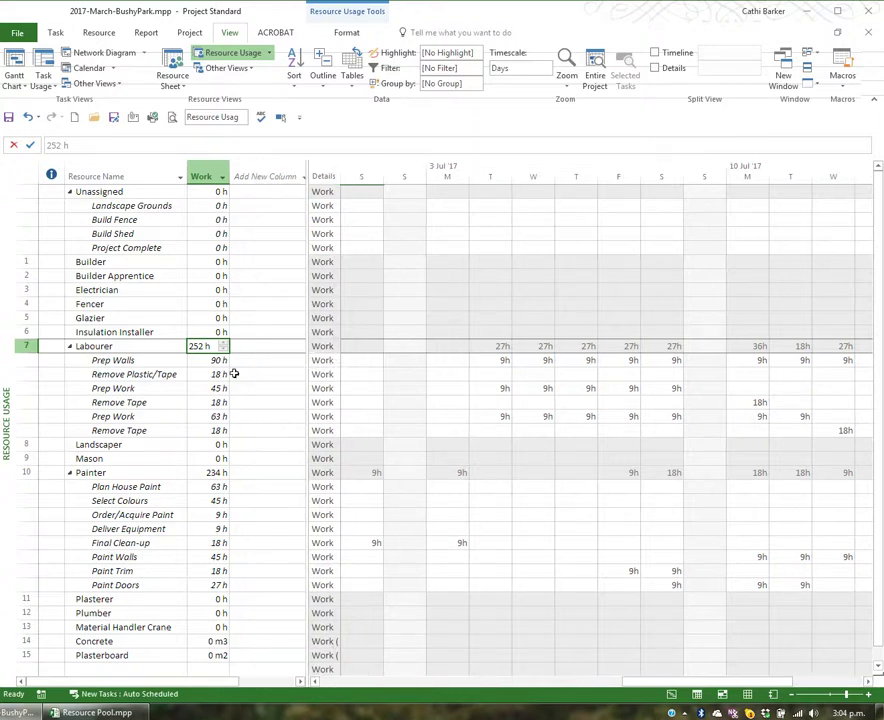
{"action": "left_click", "coordinate": [300, 177]}
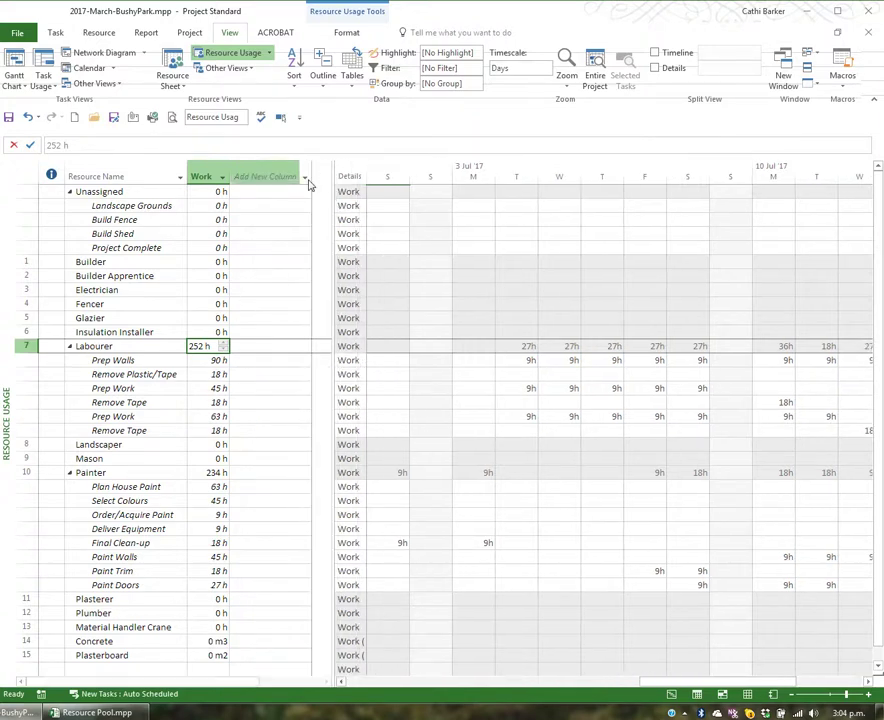
{"action": "type", "text": "cost"}
{"action": "key", "text": "Return"}
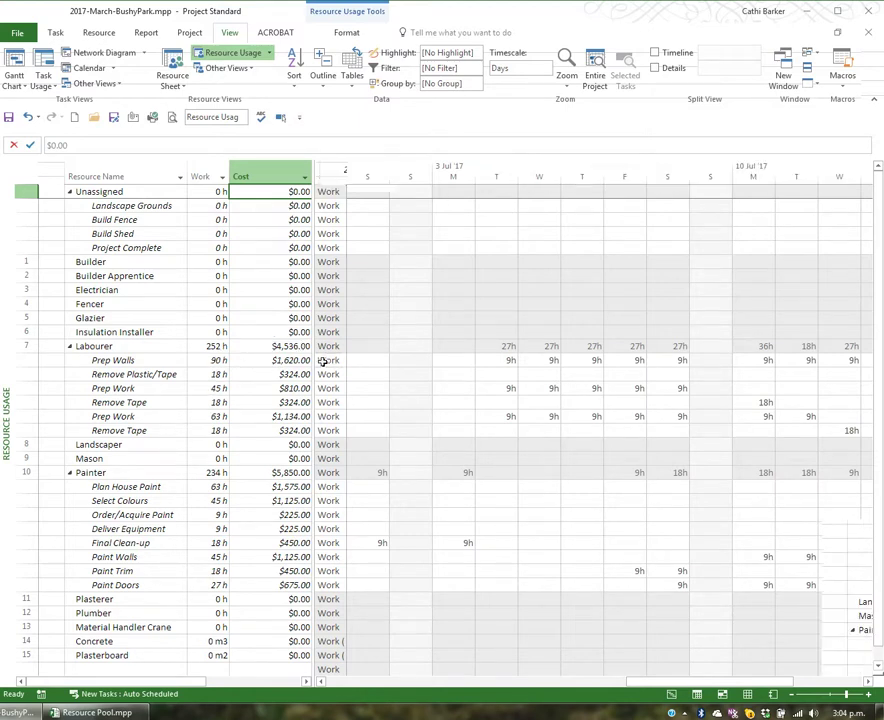
Show Cost details in the Resource Usage timesheet to check Labourer's total and daily costs, and hide the Cost details again.
{"action": "right_click", "coordinate": [429, 358]}
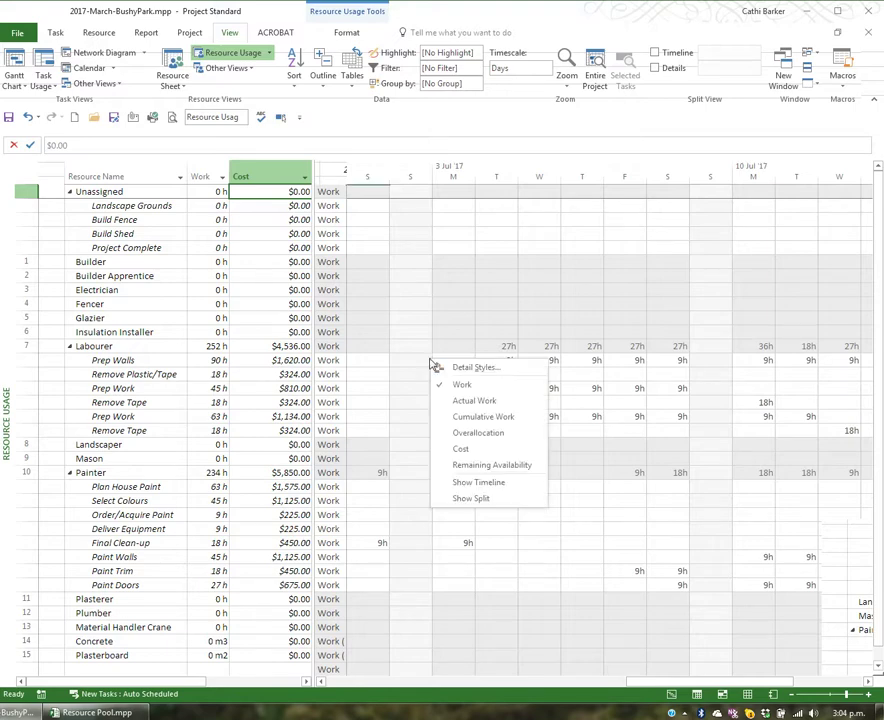
{"action": "left_click", "coordinate": [474, 451]}
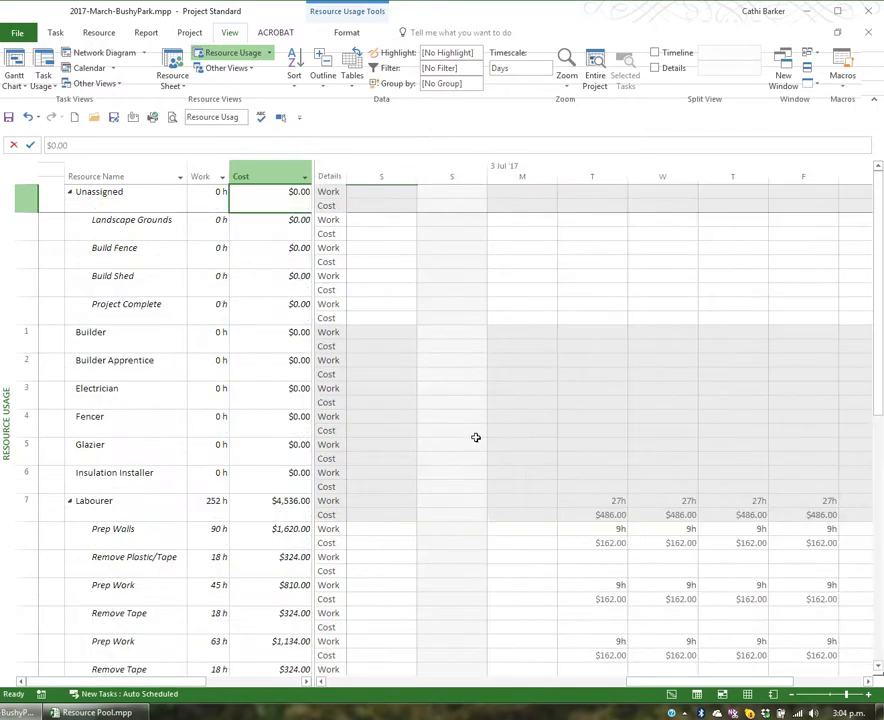
{"action": "scroll", "coordinate": [280, 521], "scroll_direction": "down", "scroll_amount": 2}
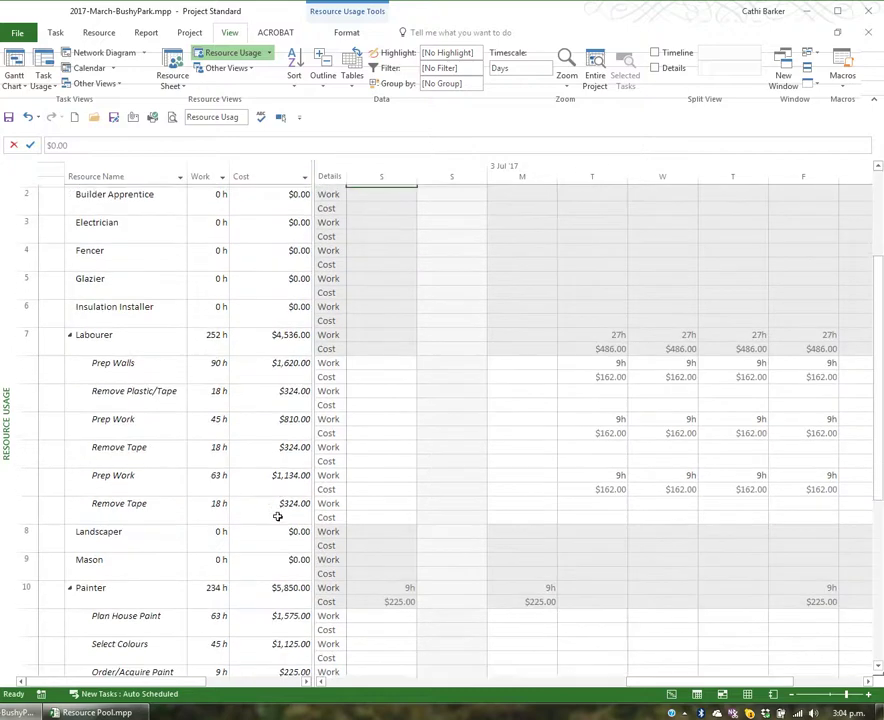
{"action": "left_click", "coordinate": [285, 338]}
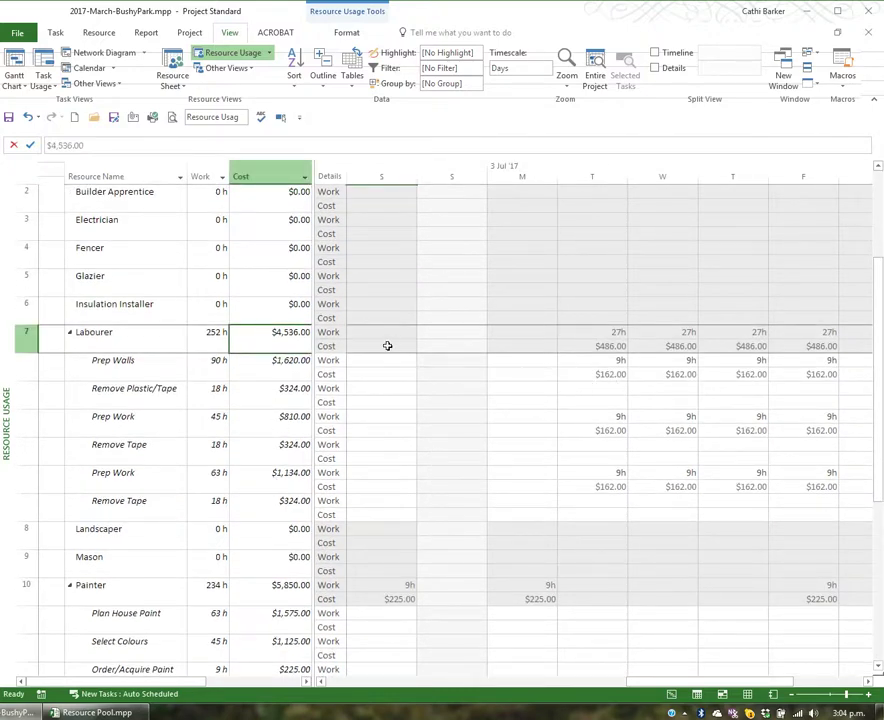
{"action": "right_click", "coordinate": [427, 356]}
{"action": "left_click", "coordinate": [461, 446]}
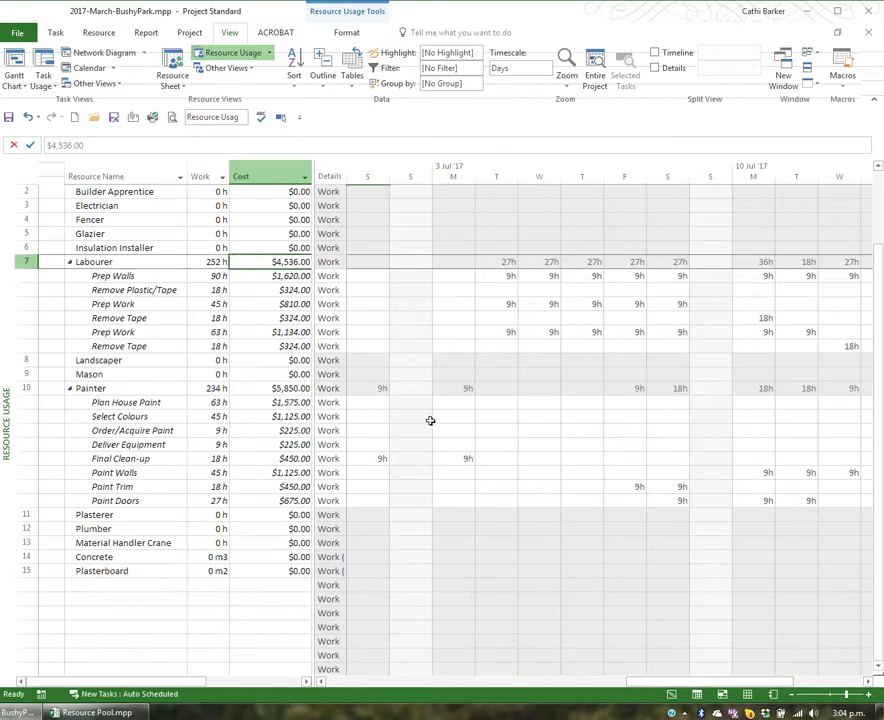
Hide the Cost column of the Resource Usage table and select the Painter resource.
{"action": "right_click", "coordinate": [270, 178]}
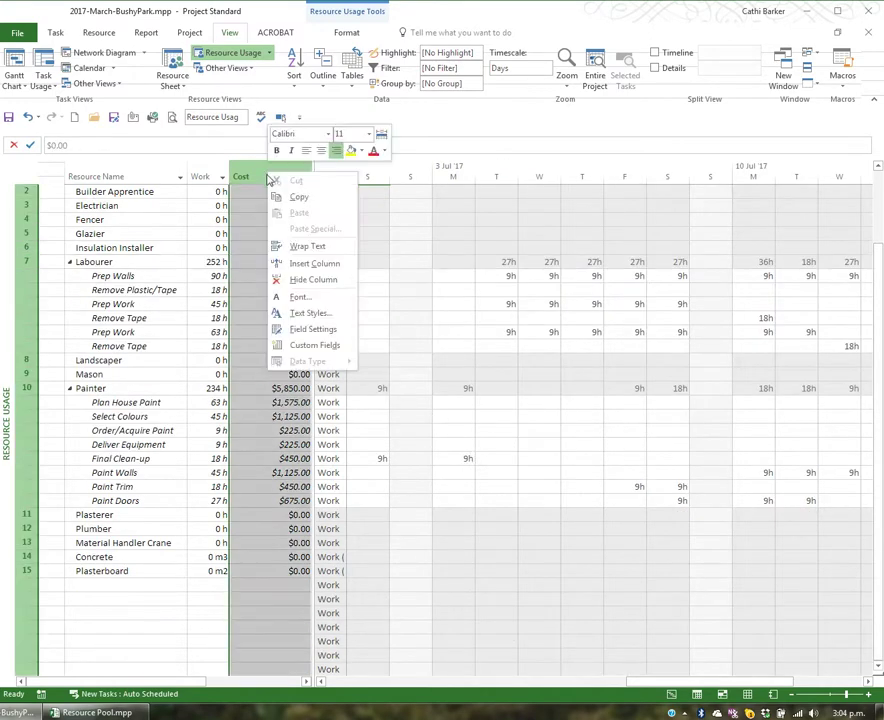
{"action": "left_click", "coordinate": [300, 279]}
{"action": "left_click", "coordinate": [181, 275]}
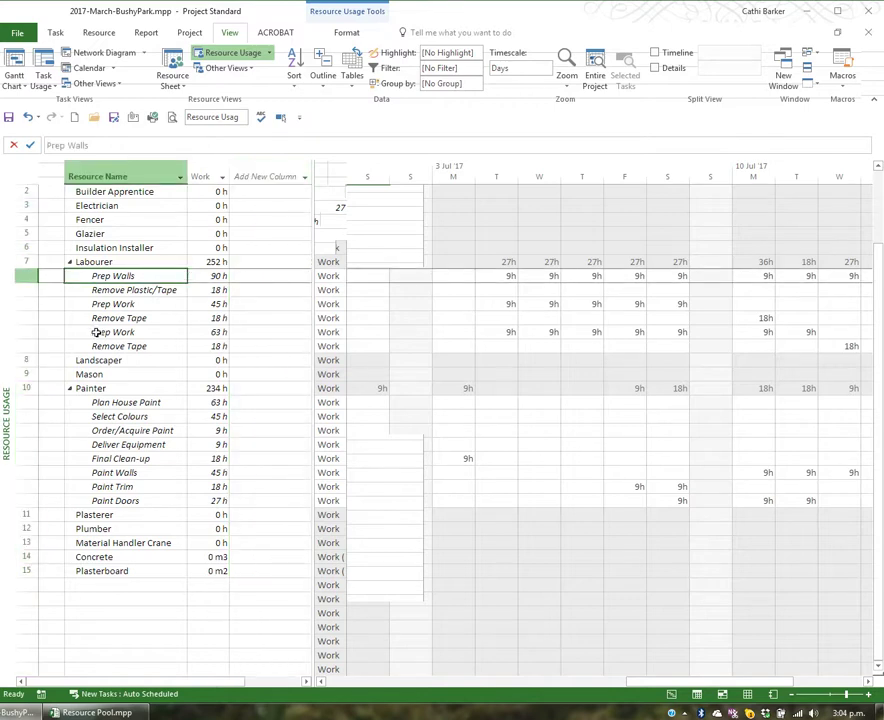
{"action": "left_click", "coordinate": [165, 389]}
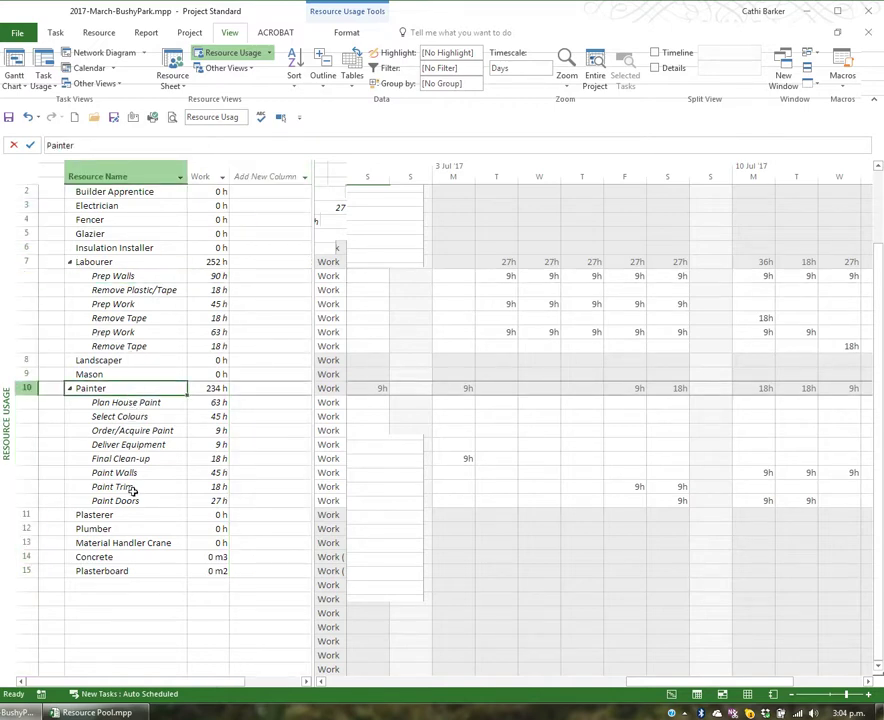
Switch to the Resource Sheet view and widen its Resource Name column to fit the full names.
{"action": "left_click", "coordinate": [243, 118]}
{"action": "left_click", "coordinate": [243, 118]}
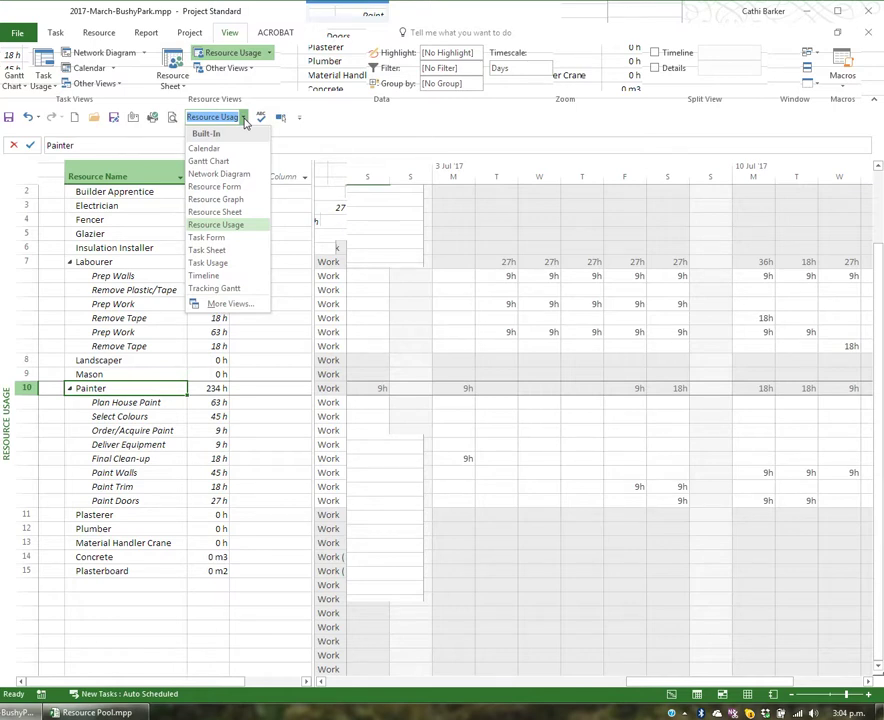
{"action": "left_click", "coordinate": [238, 215]}
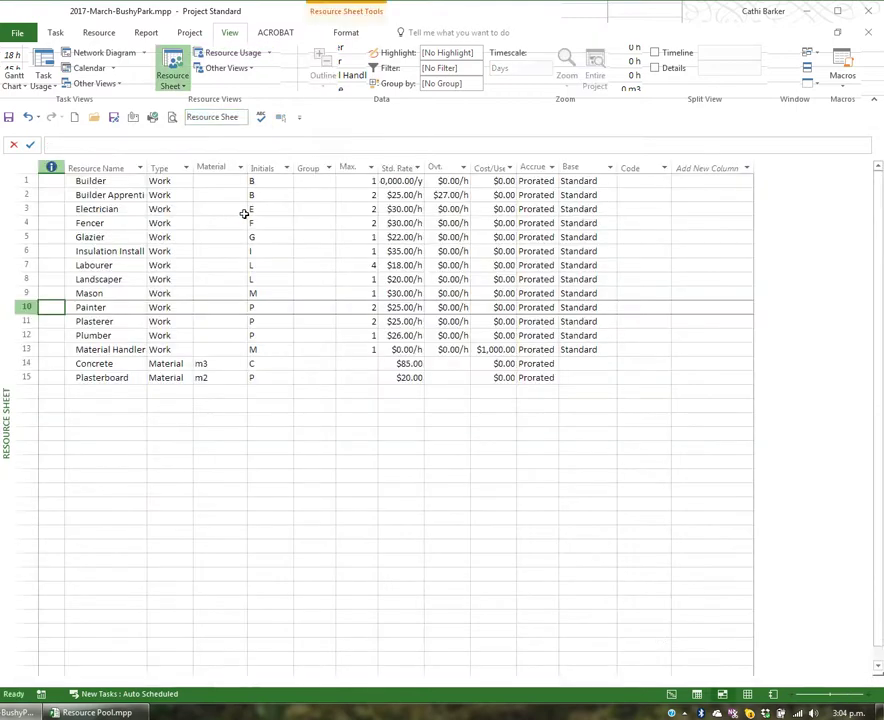
{"action": "left_click", "coordinate": [146, 166]}
{"action": "double_click", "coordinate": [146, 166]}
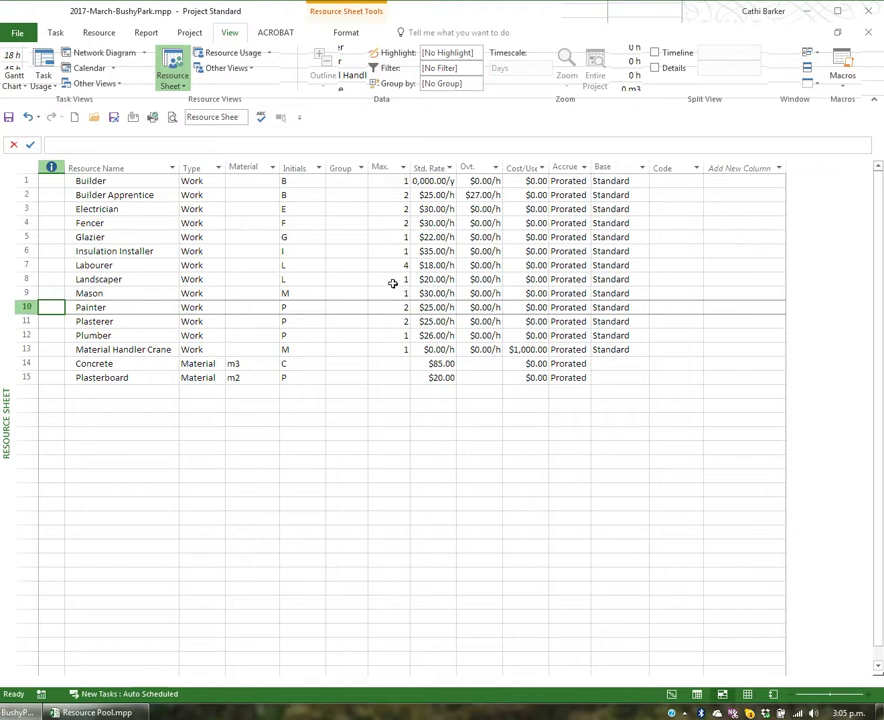
Examine Labourer's hours in the Resource Sheet's Work table and the resource costs in its Cost table.
{"action": "left_click", "coordinate": [322, 251]}
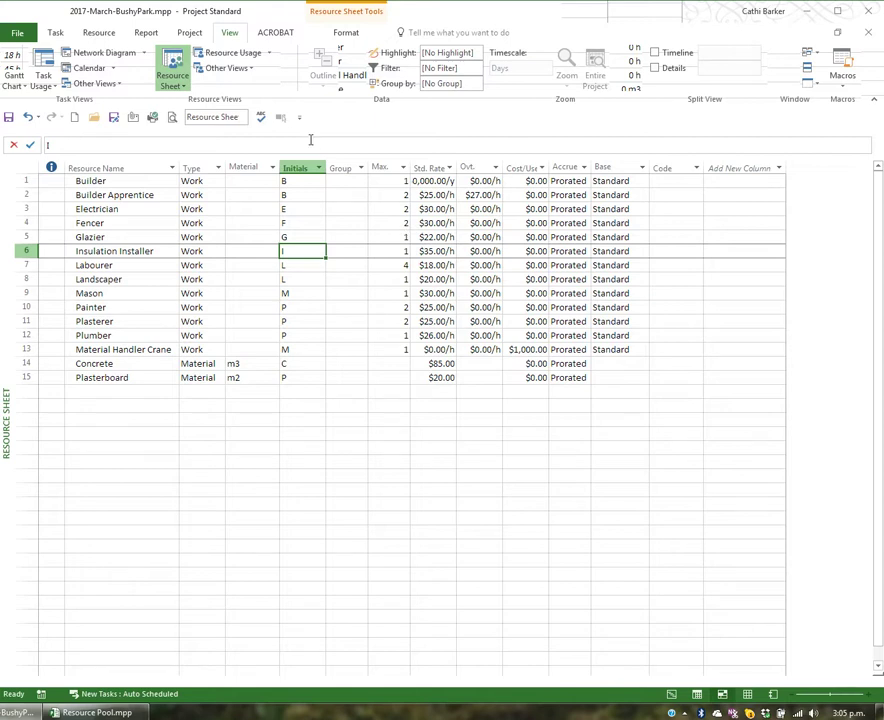
{"action": "left_click", "coordinate": [354, 82]}
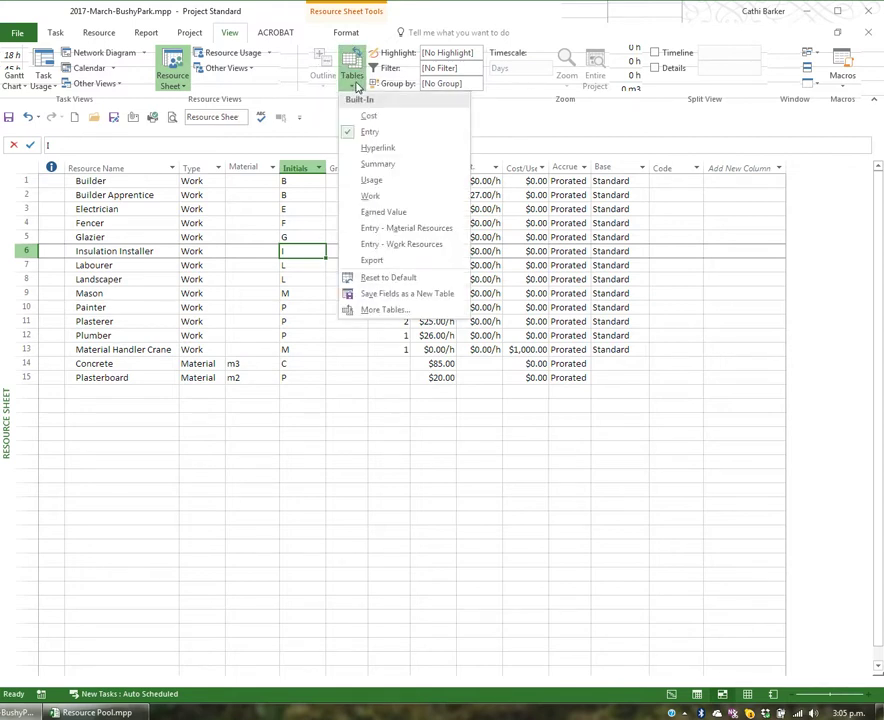
{"action": "left_click", "coordinate": [389, 198]}
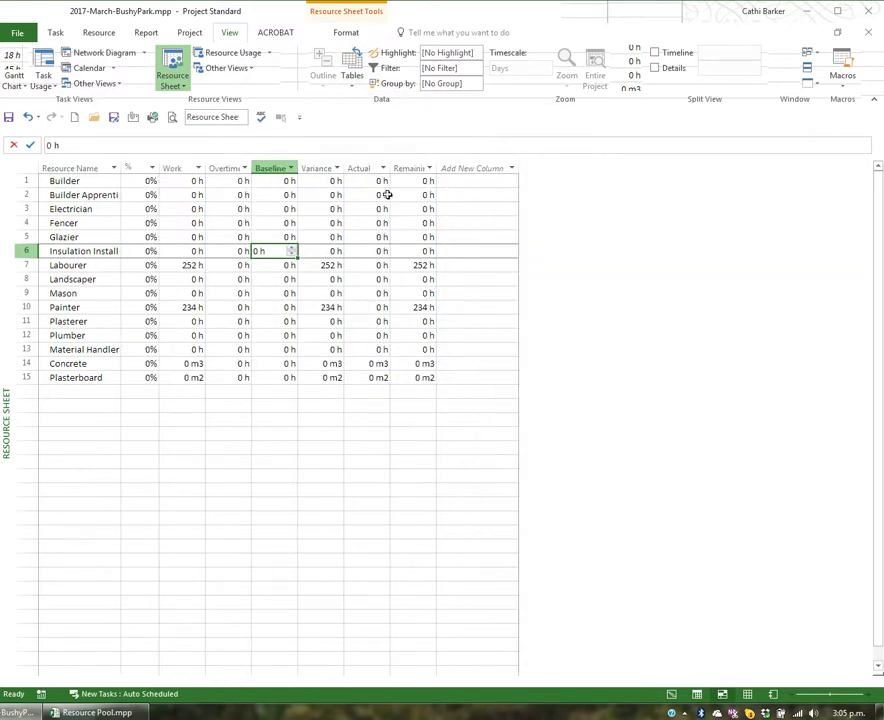
{"action": "left_click", "coordinate": [188, 264]}
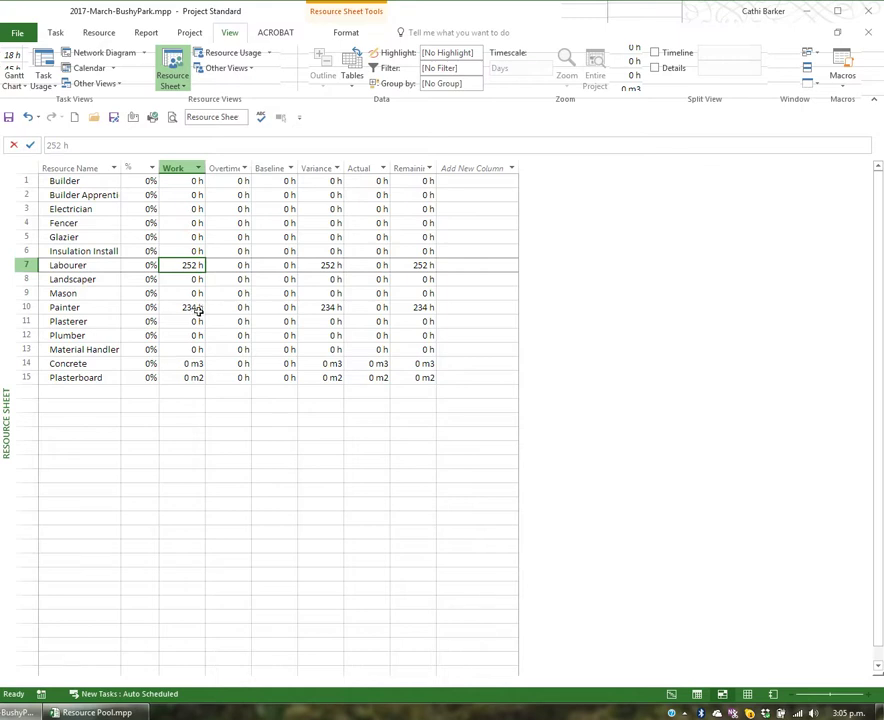
{"action": "left_click", "coordinate": [352, 78]}
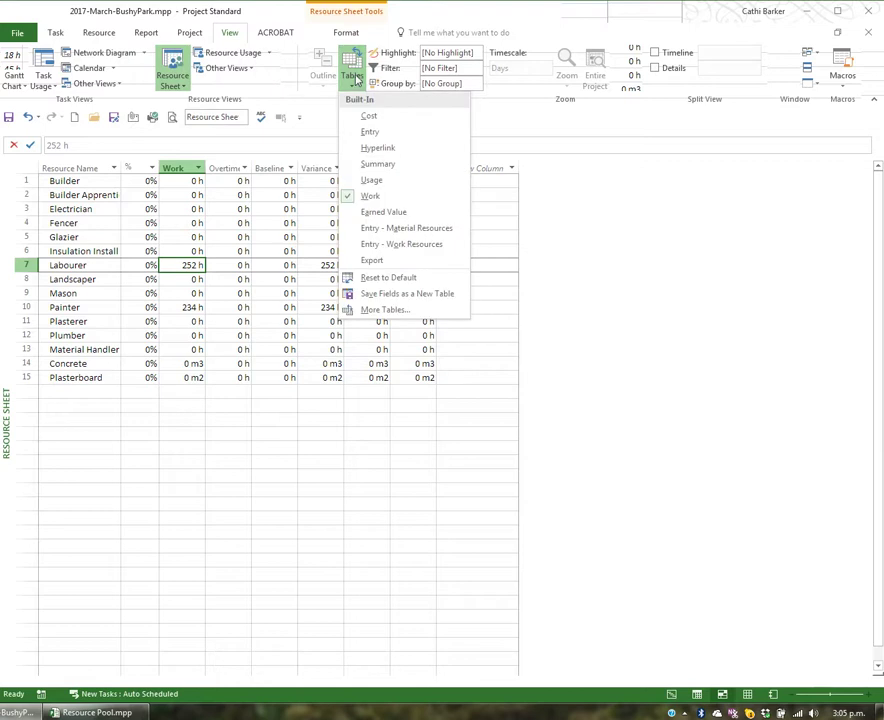
{"action": "left_click", "coordinate": [368, 117]}
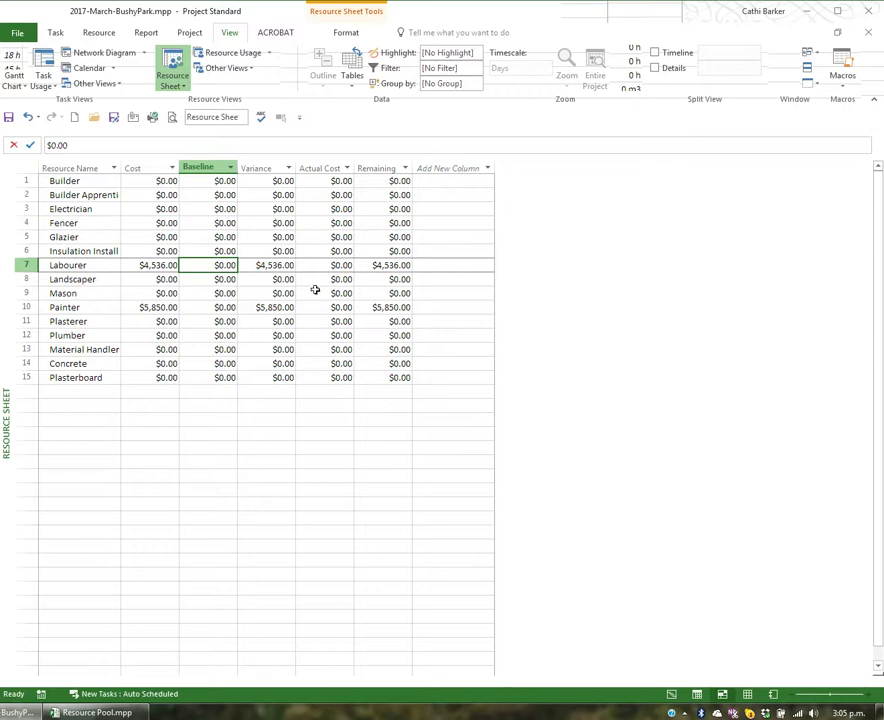
Return the Resource Sheet to the Entry table and switch back to the Gantt Chart view.
{"action": "left_click", "coordinate": [351, 79]}
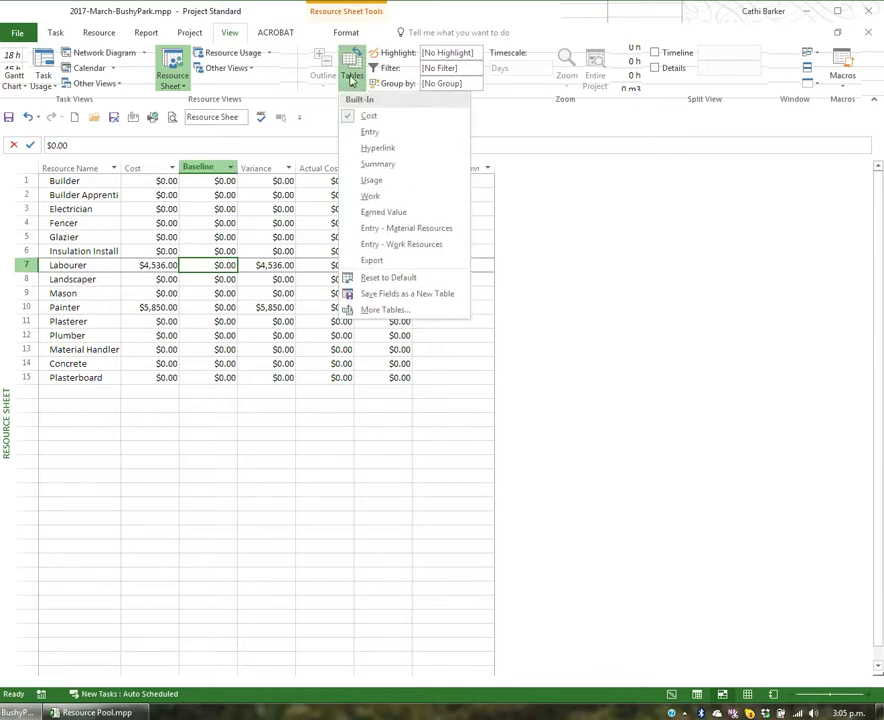
{"action": "left_click", "coordinate": [370, 134]}
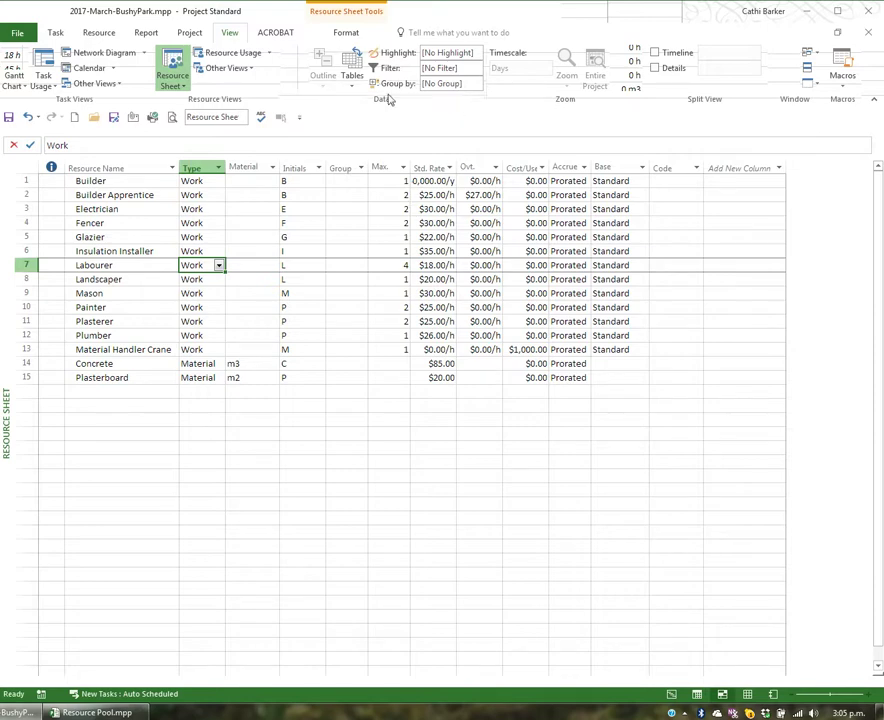
{"action": "left_click", "coordinate": [243, 117]}
{"action": "left_click", "coordinate": [222, 160]}
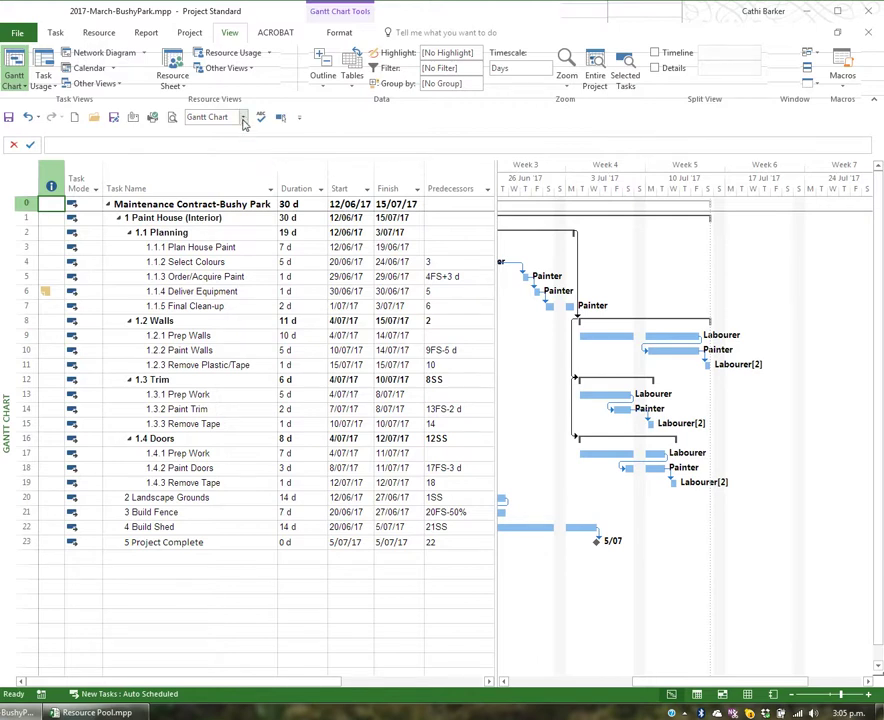
Switch to the Resource Graph view and bring up Painter's work bars from 12 June 2017.
{"action": "left_click", "coordinate": [243, 117]}
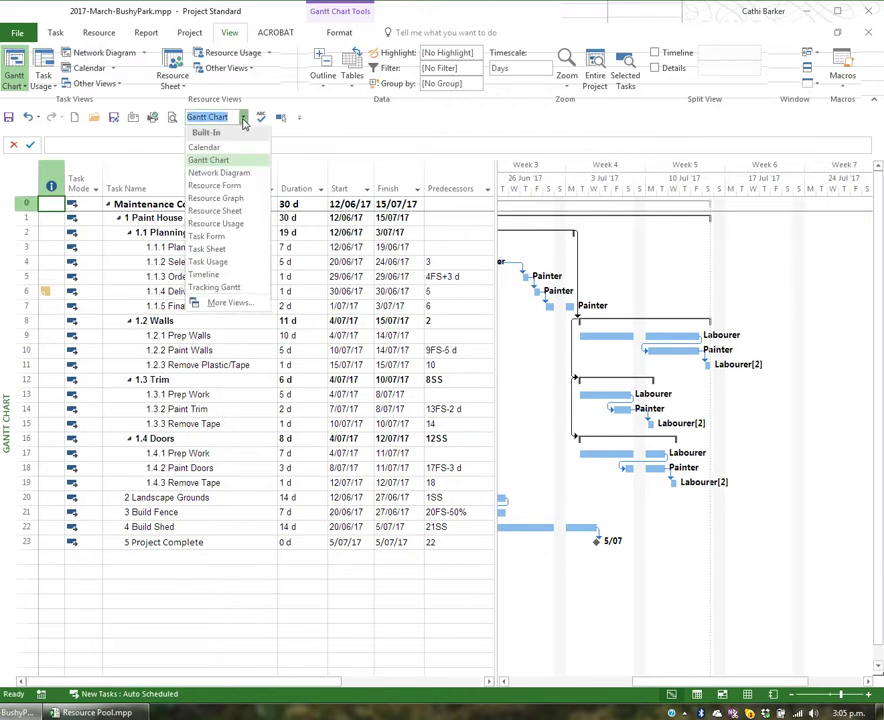
{"action": "left_click", "coordinate": [250, 199]}
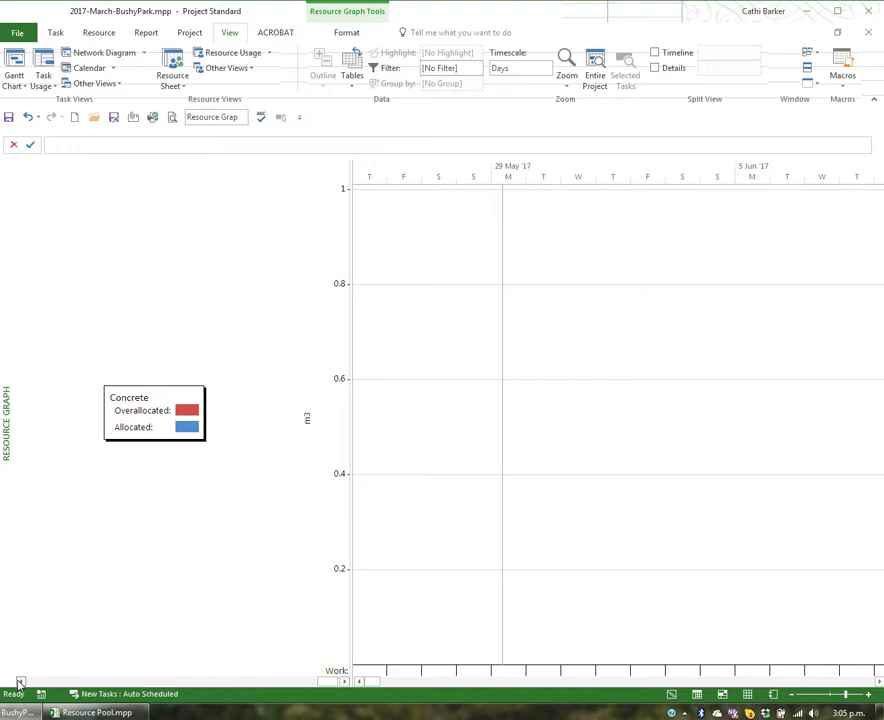
{"action": "left_click", "coordinate": [20, 681]}
{"action": "left_click", "coordinate": [20, 681]}
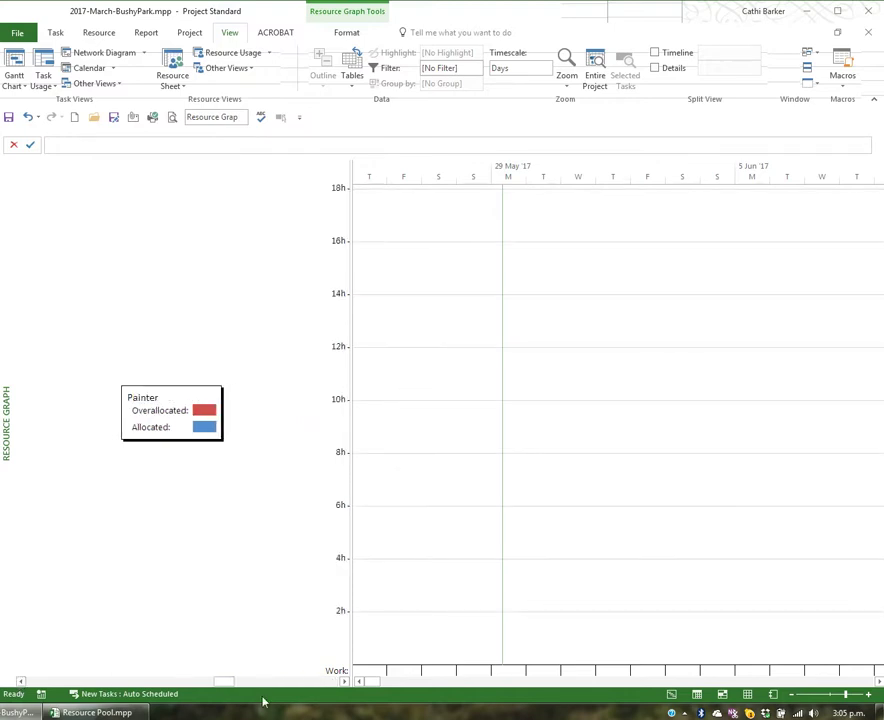
{"action": "left_click", "coordinate": [878, 681]}
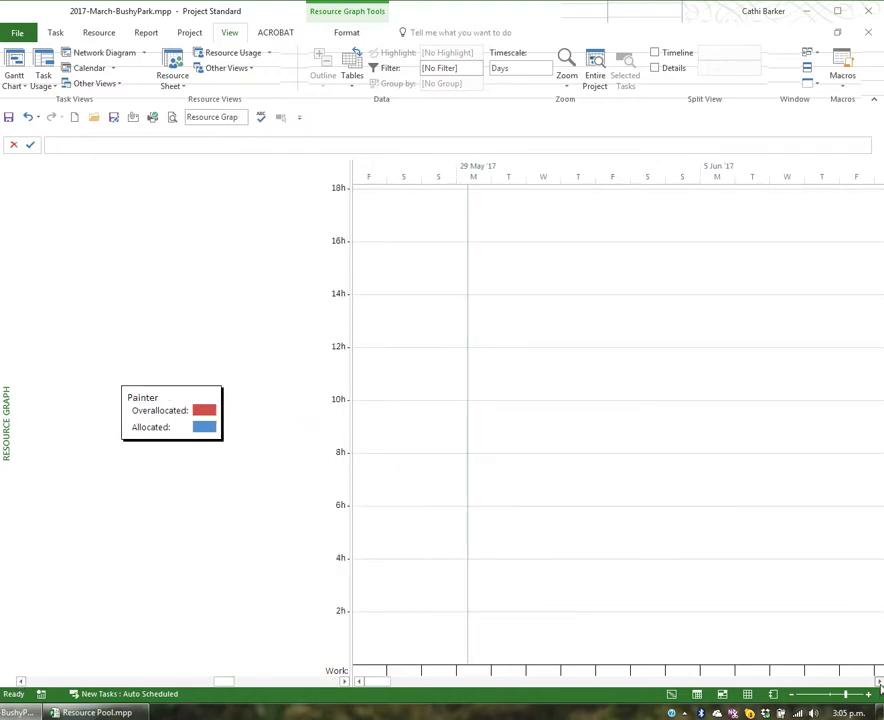
{"action": "left_click", "coordinate": [878, 681]}
{"action": "left_click", "coordinate": [878, 681]}
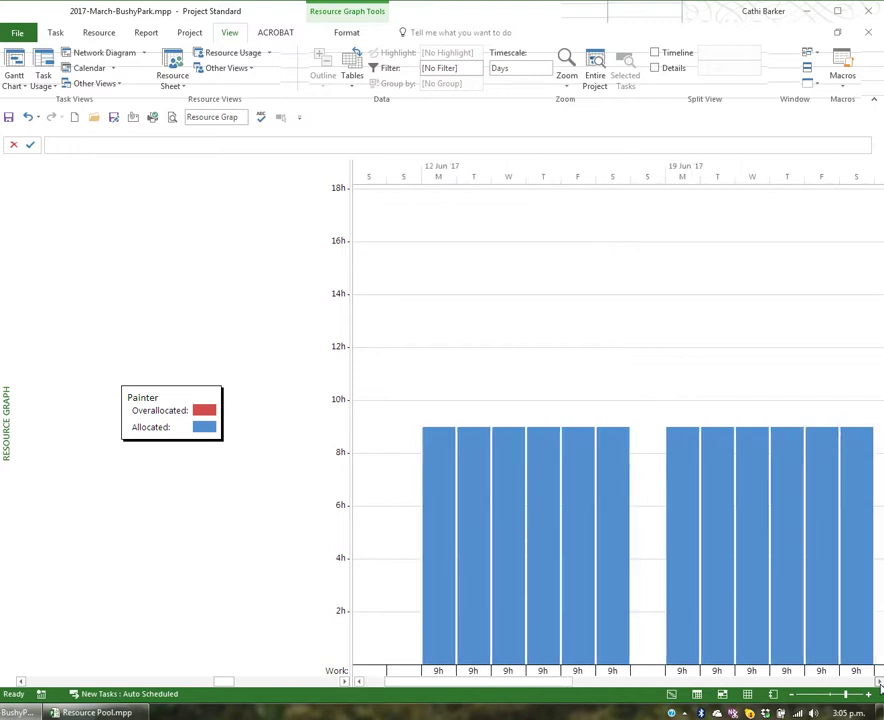
{"action": "left_click", "coordinate": [878, 681]}
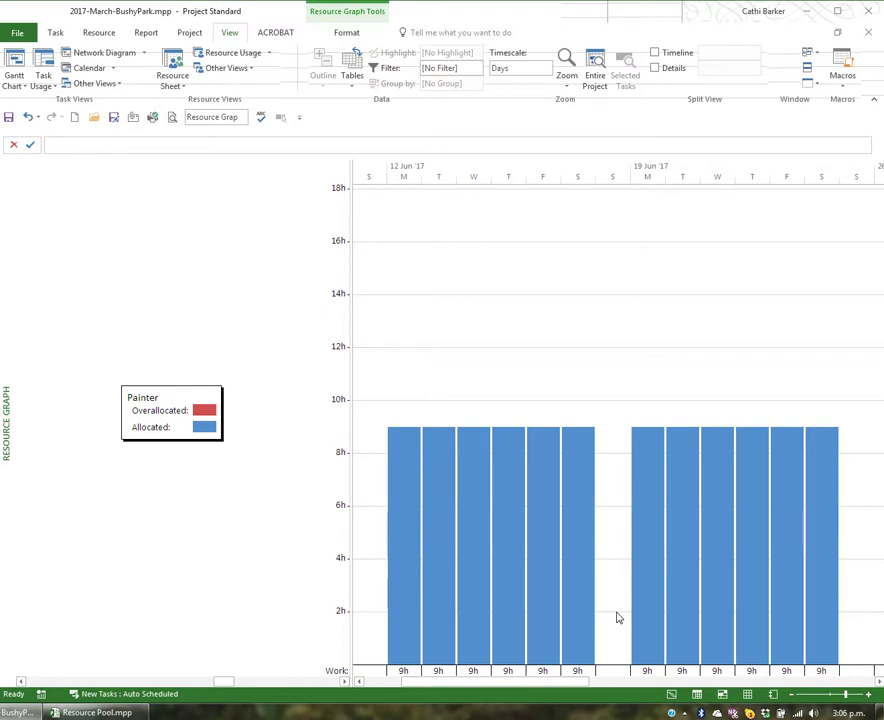
Change Painter's resource graph to show Cost, then return to the Gantt Chart view.
{"action": "right_click", "coordinate": [479, 364]}
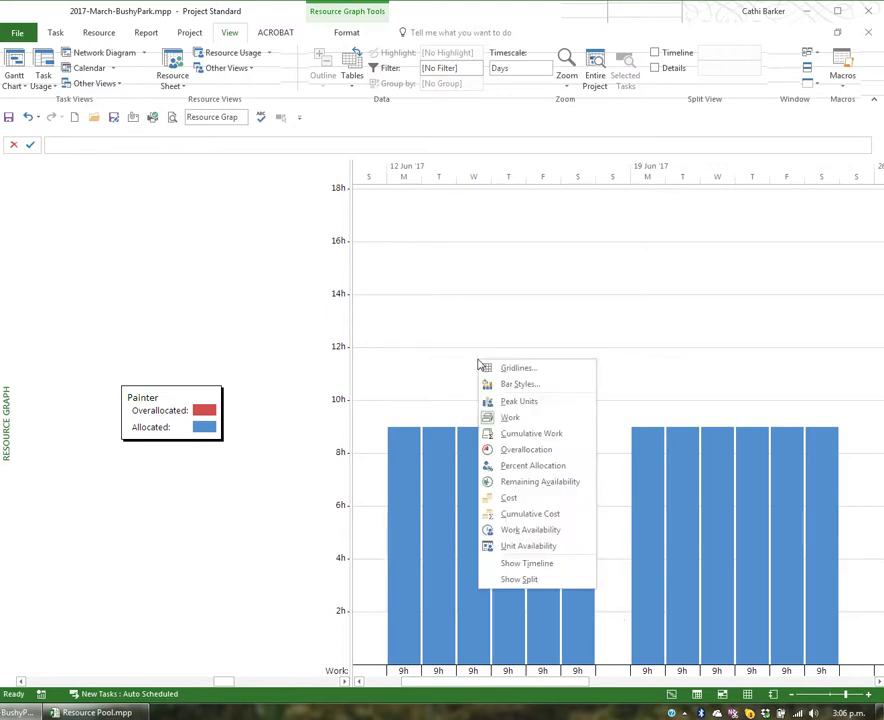
{"action": "left_click", "coordinate": [509, 497]}
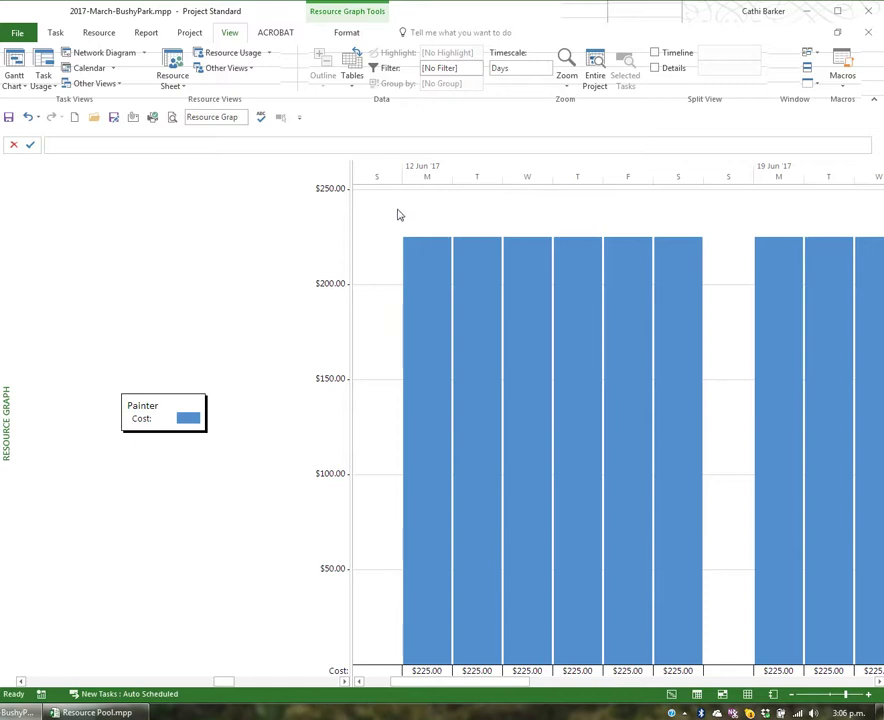
{"action": "right_click", "coordinate": [438, 213]}
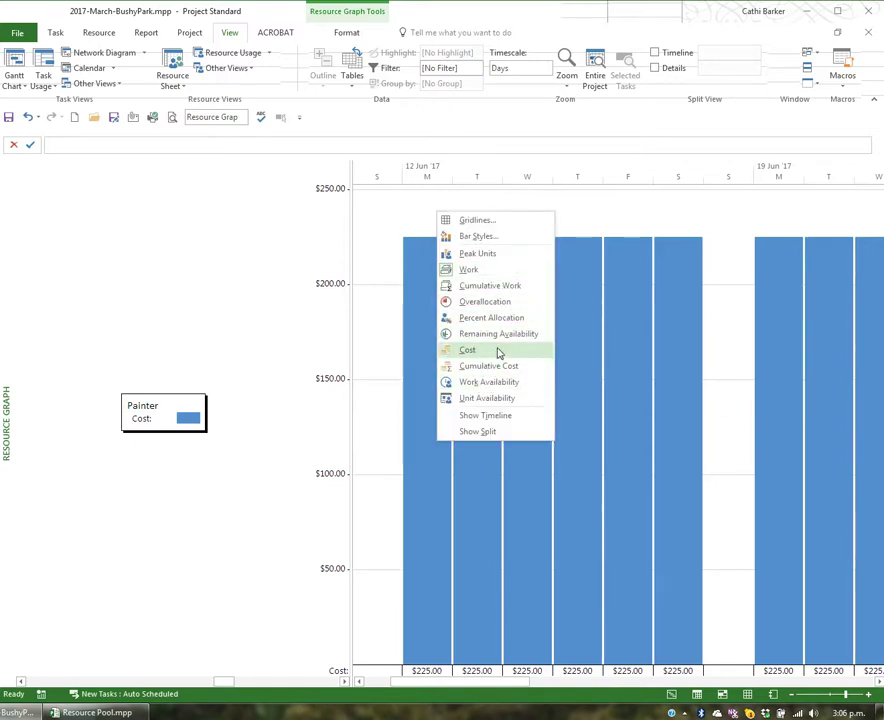
{"action": "left_click", "coordinate": [242, 118]}
{"action": "left_click", "coordinate": [224, 163]}
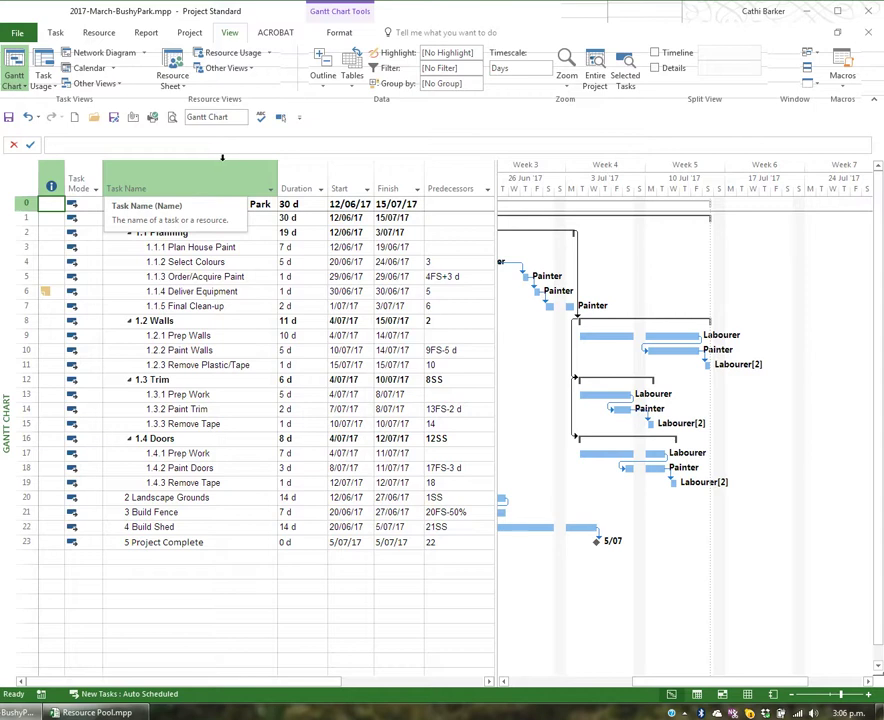
Select the Select Colours task, highlight critical tasks in the Gantt chart and examine the critical path back to Week 1.
{"action": "left_click", "coordinate": [260, 260]}
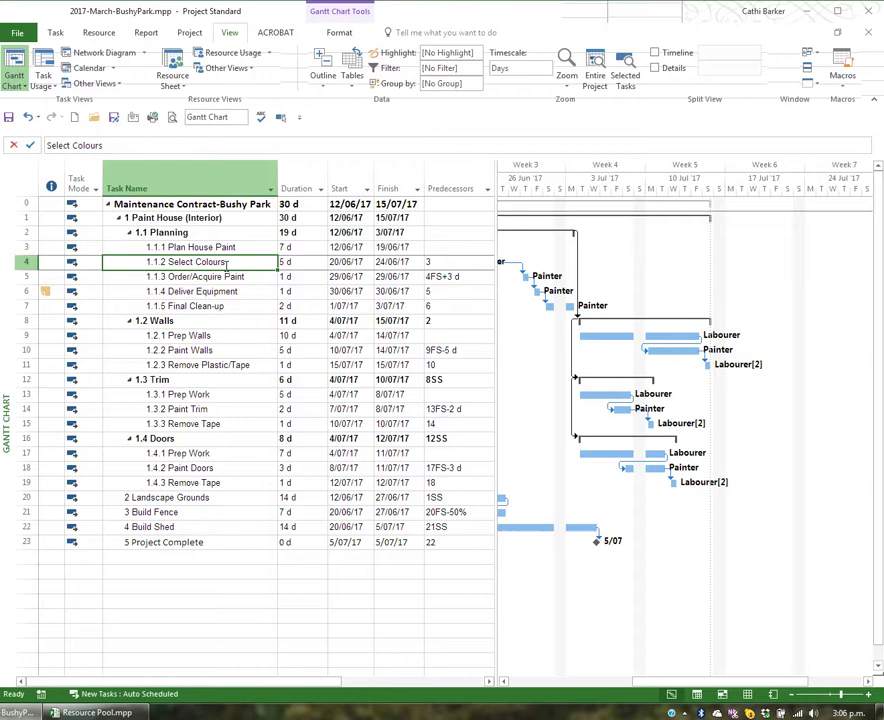
{"action": "left_click", "coordinate": [340, 33]}
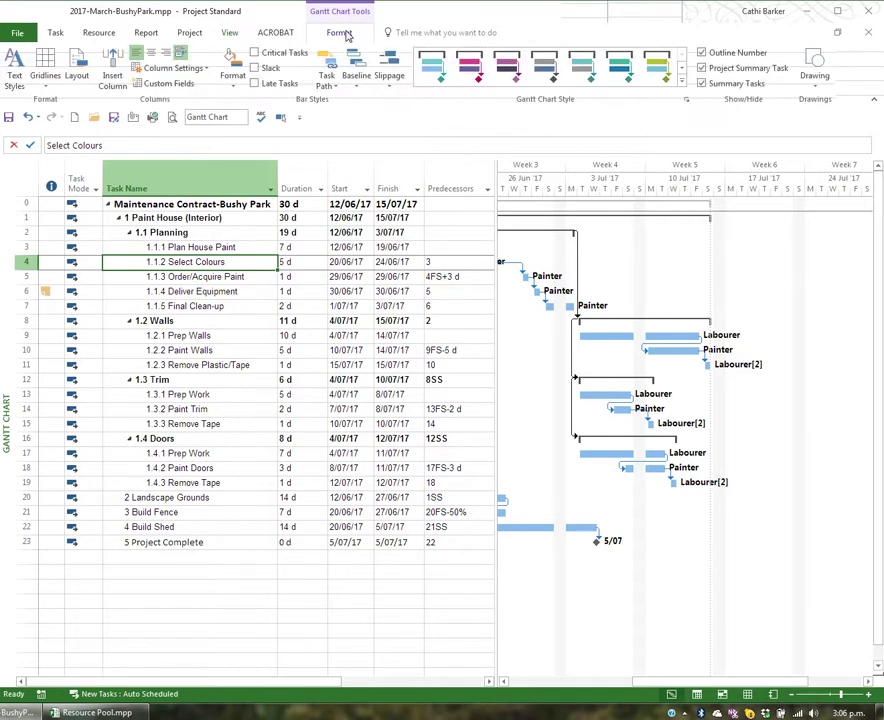
{"action": "left_click", "coordinate": [256, 54]}
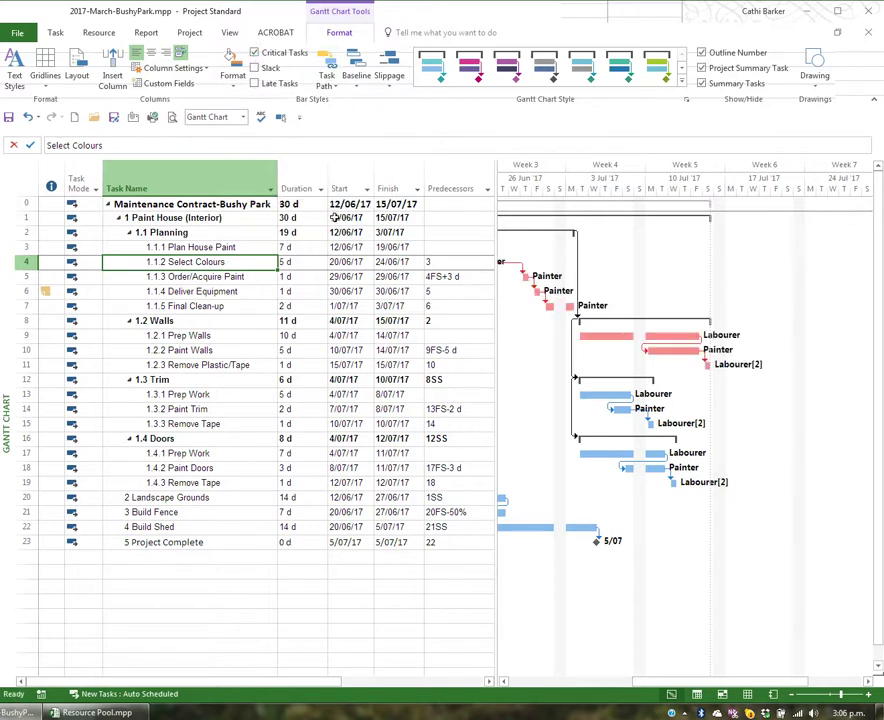
{"action": "left_click", "coordinate": [503, 681]}
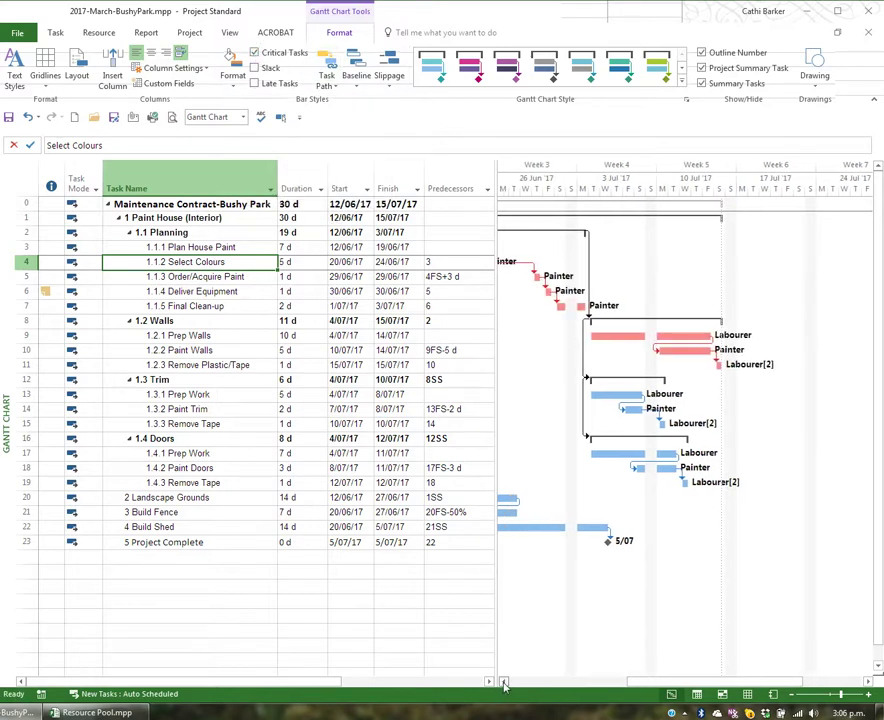
{"action": "left_click", "coordinate": [503, 681]}
{"action": "left_click", "coordinate": [503, 681]}
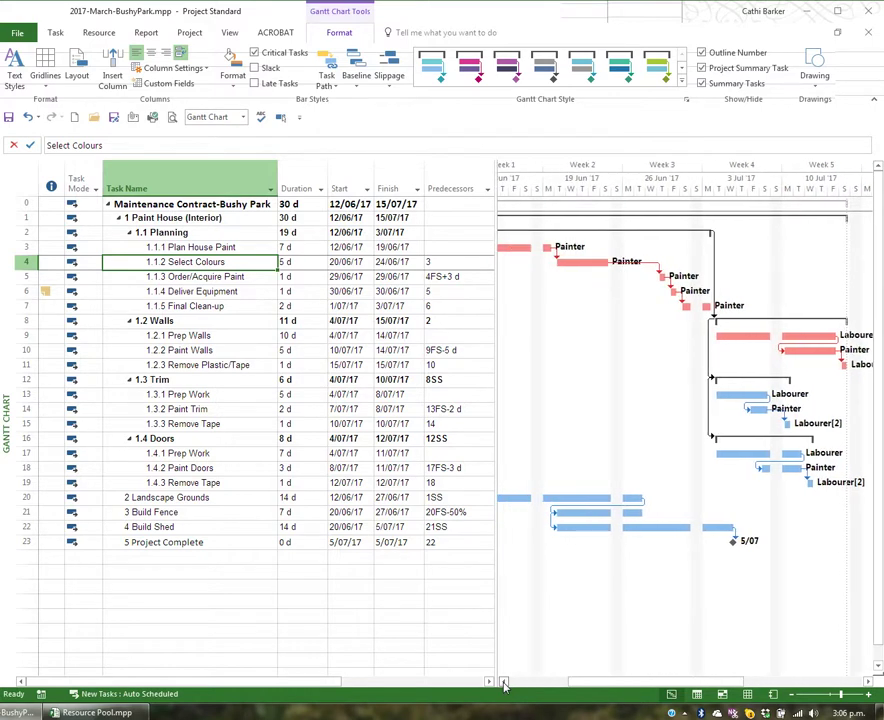
{"action": "left_click", "coordinate": [503, 681]}
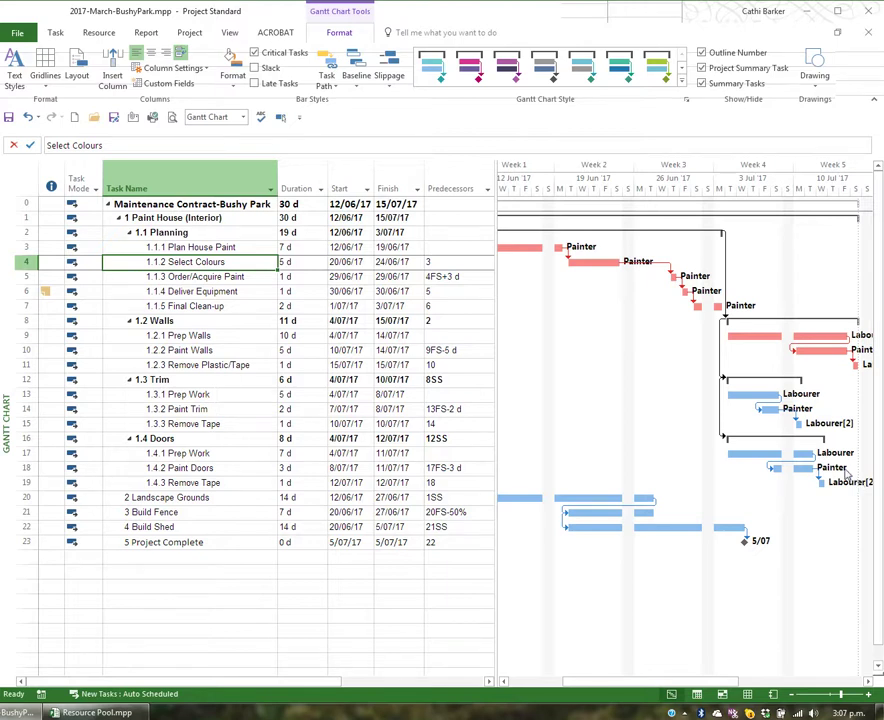
Show slack on the Gantt chart and examine the slack lines of the Trim and Doors tasks.
{"action": "left_click", "coordinate": [255, 68]}
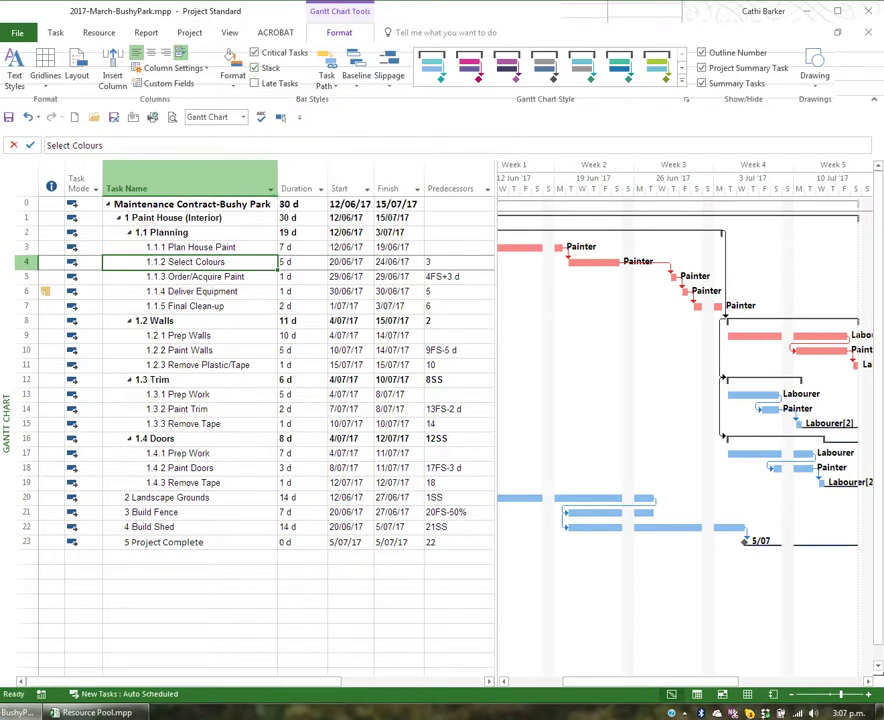
{"action": "left_click", "coordinate": [868, 681]}
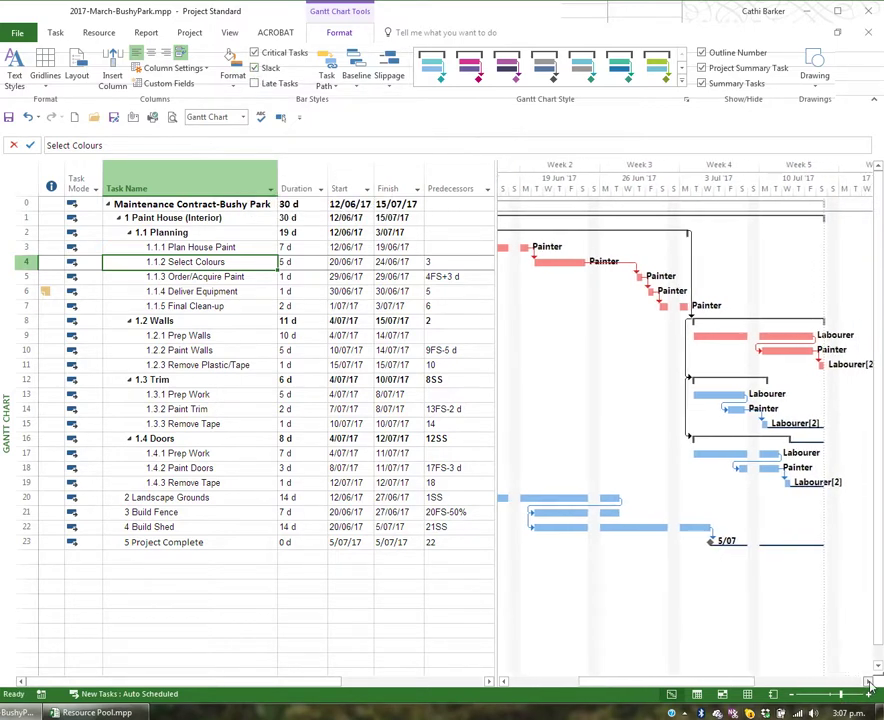
{"action": "left_click", "coordinate": [868, 681]}
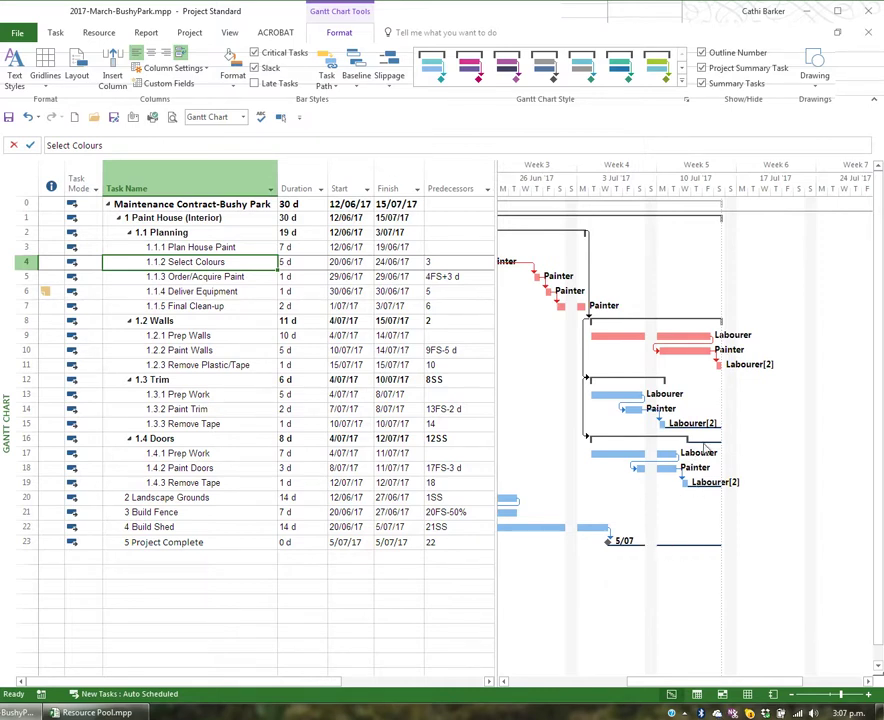
{"action": "mouse_move", "coordinate": [674, 434]}
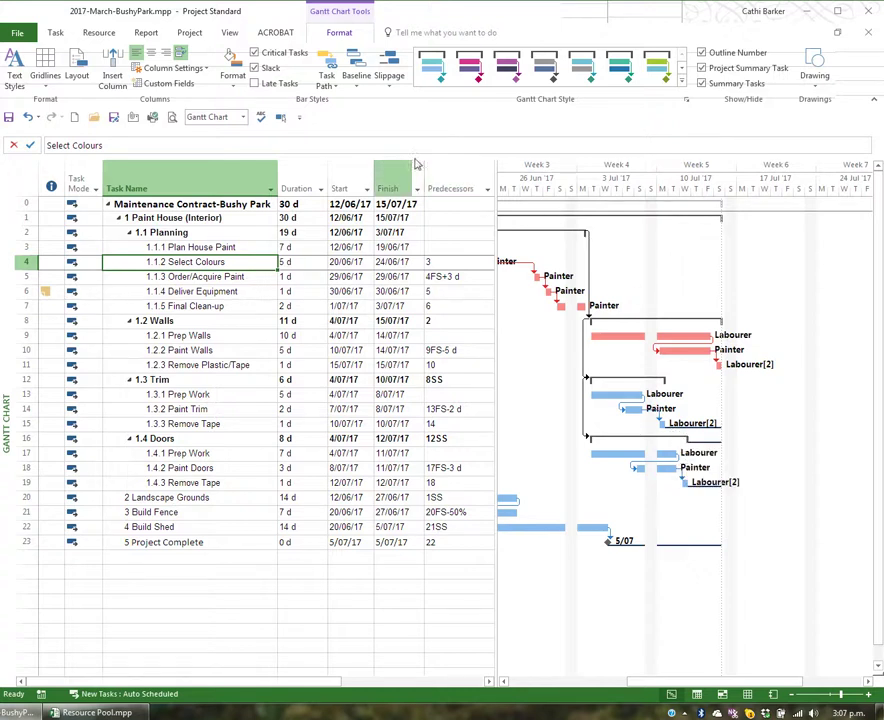
Turn off the critical task highlighting in the Gantt chart.
{"action": "left_click", "coordinate": [278, 53]}
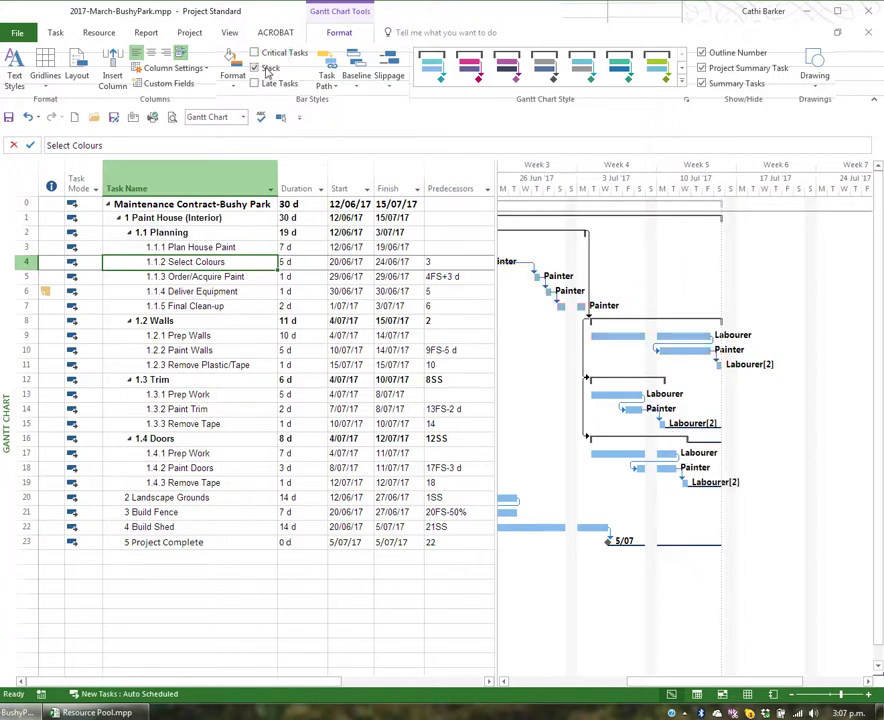